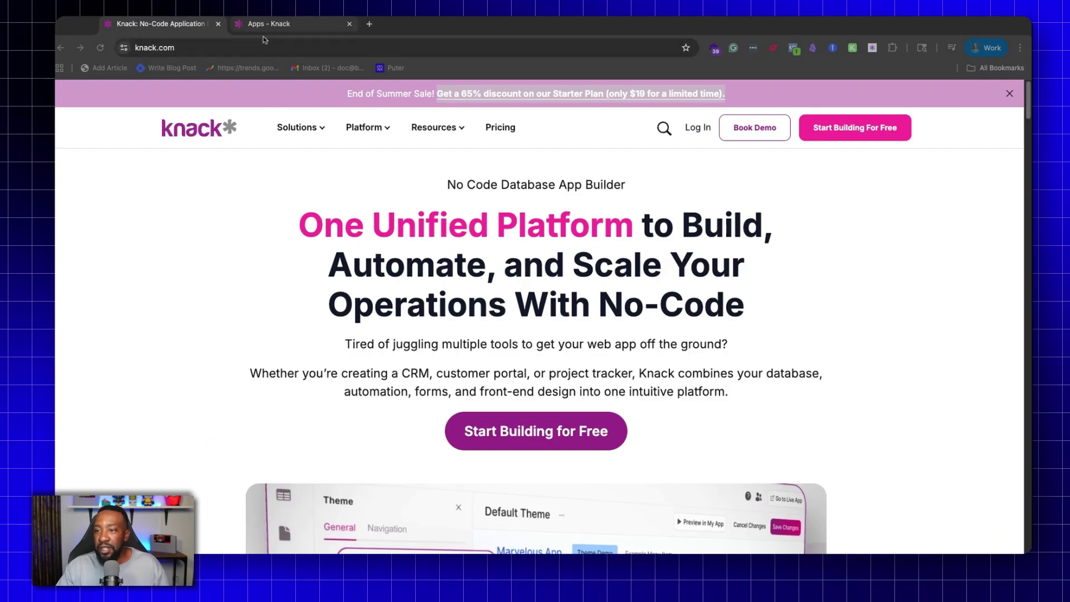
# Step: Switch to the Knack apps dashboard, open the template gallery for a new app and skim the suggested templates
pyautogui.click(266, 25)
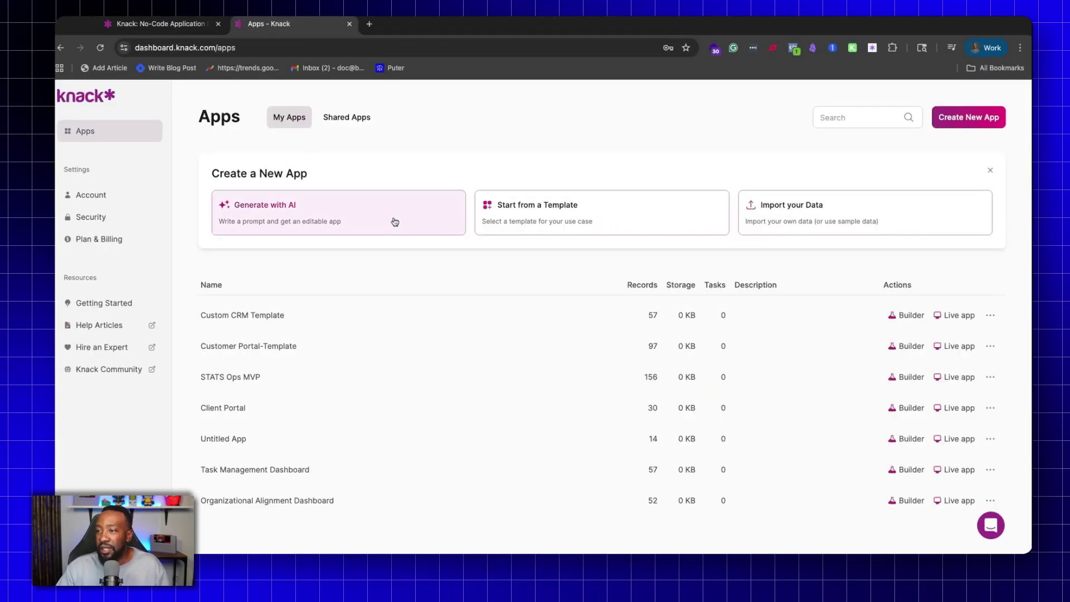
pyautogui.click(503, 217)
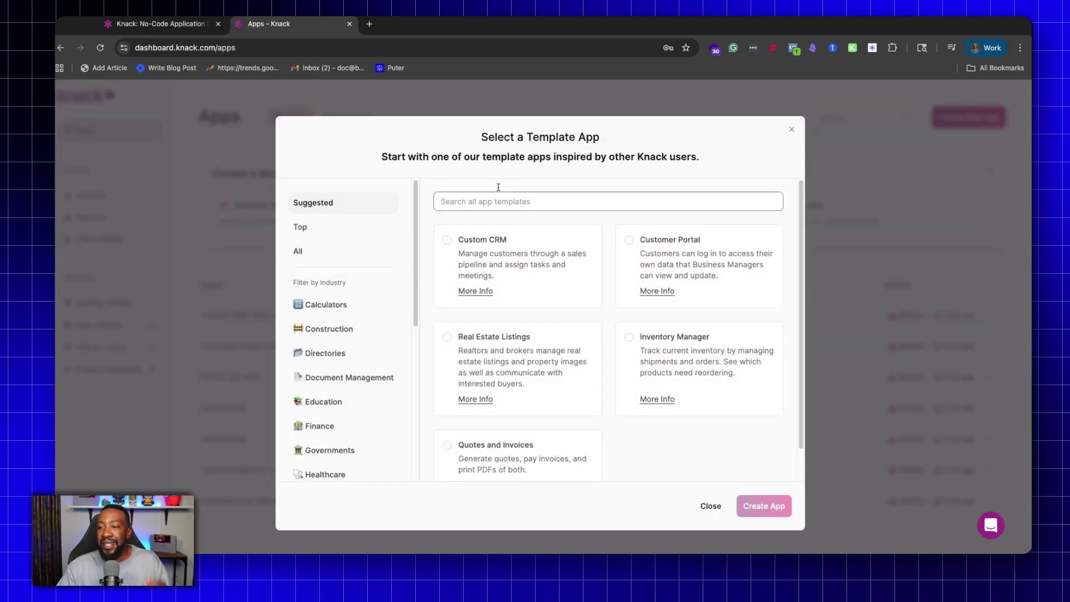
pyautogui.scroll(-5, 348, 313)
pyautogui.scroll(5, 348, 313)
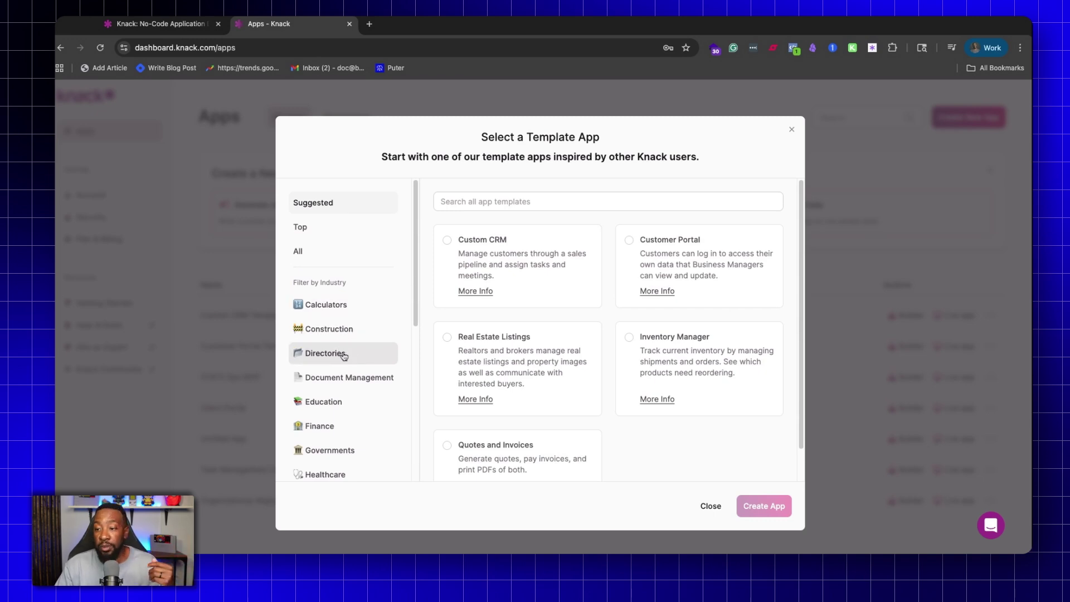
# Step: Browse the app templates offered for the Construction, Finance and Governments industries
pyautogui.click(357, 329)
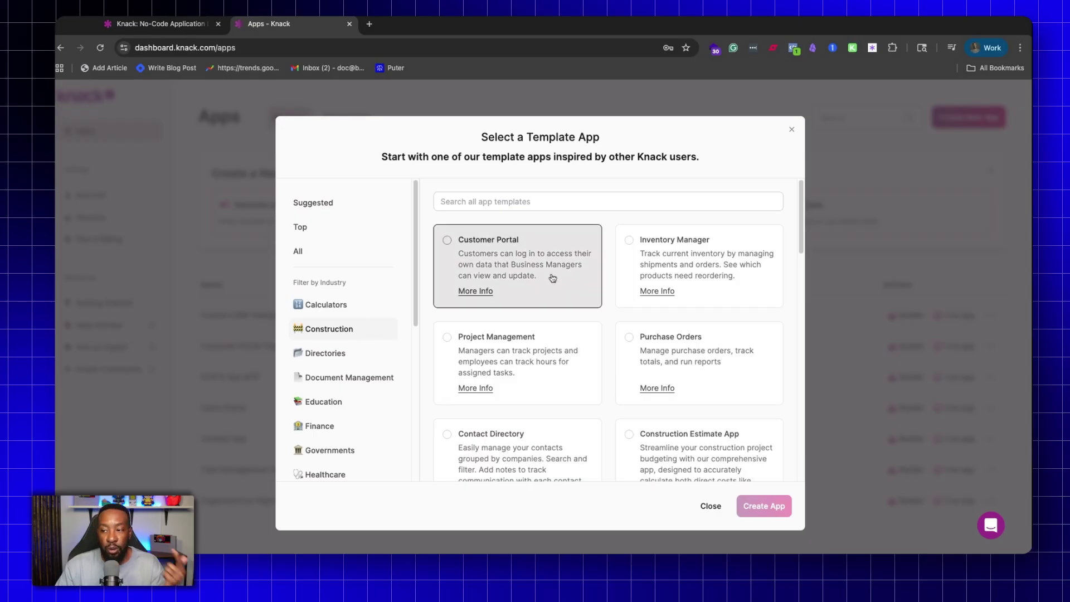
pyautogui.scroll(-3, 557, 312)
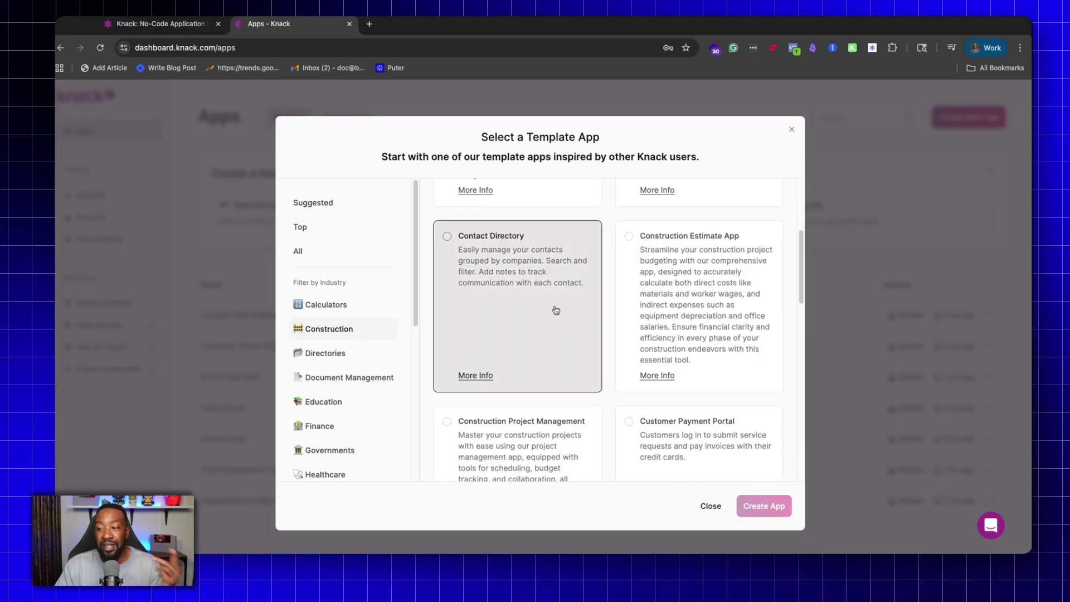
pyautogui.scroll(-3, 555, 309)
pyautogui.scroll(-2, 354, 335)
pyautogui.click(342, 362)
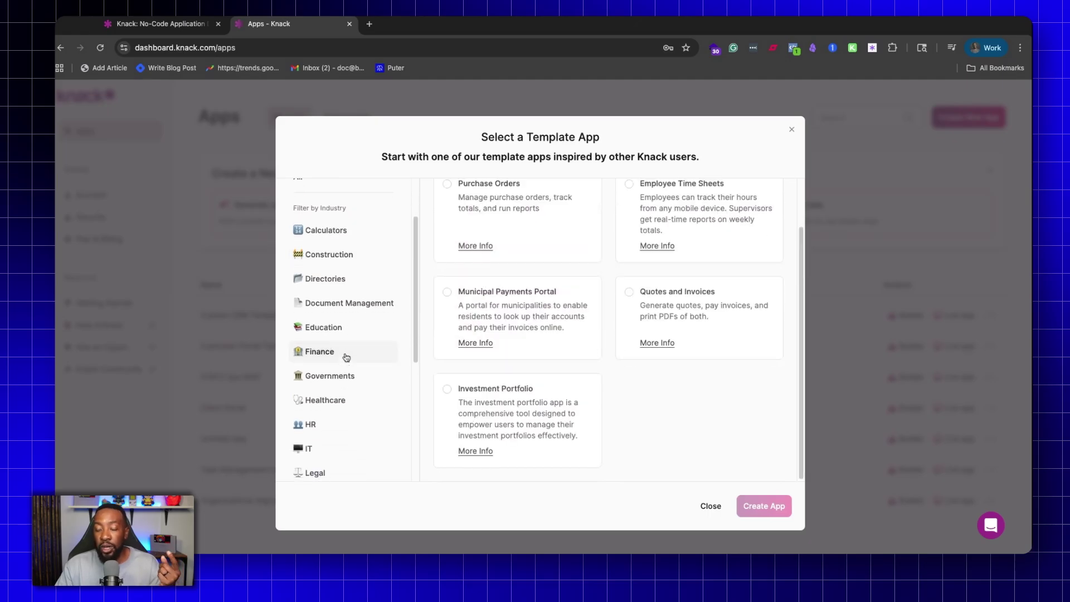
pyautogui.click(352, 376)
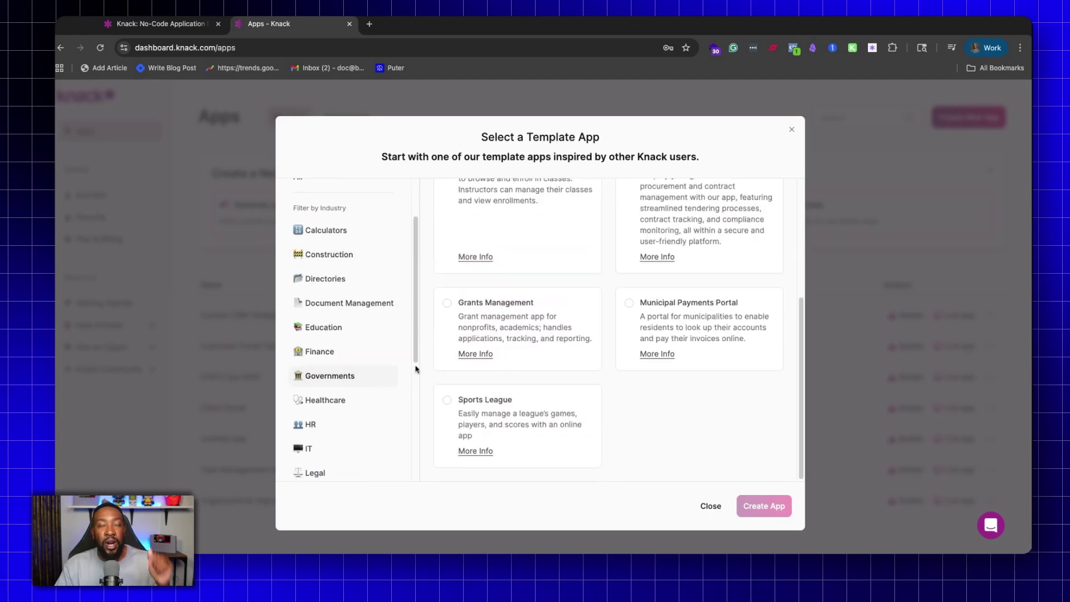
pyautogui.scroll(5, 524, 352)
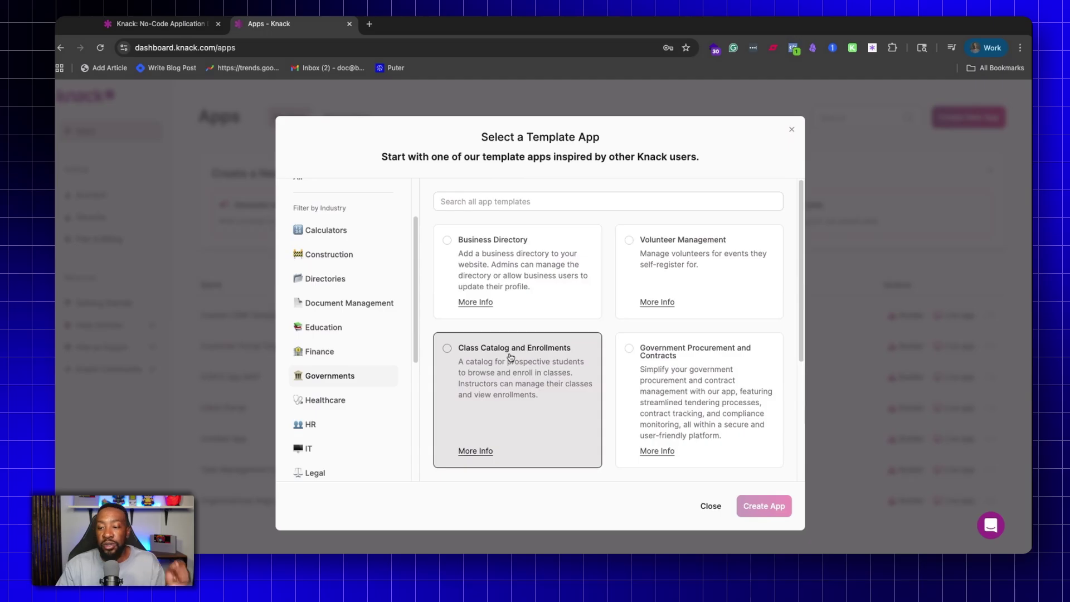
pyautogui.scroll(1, 355, 366)
pyautogui.scroll(2, 355, 366)
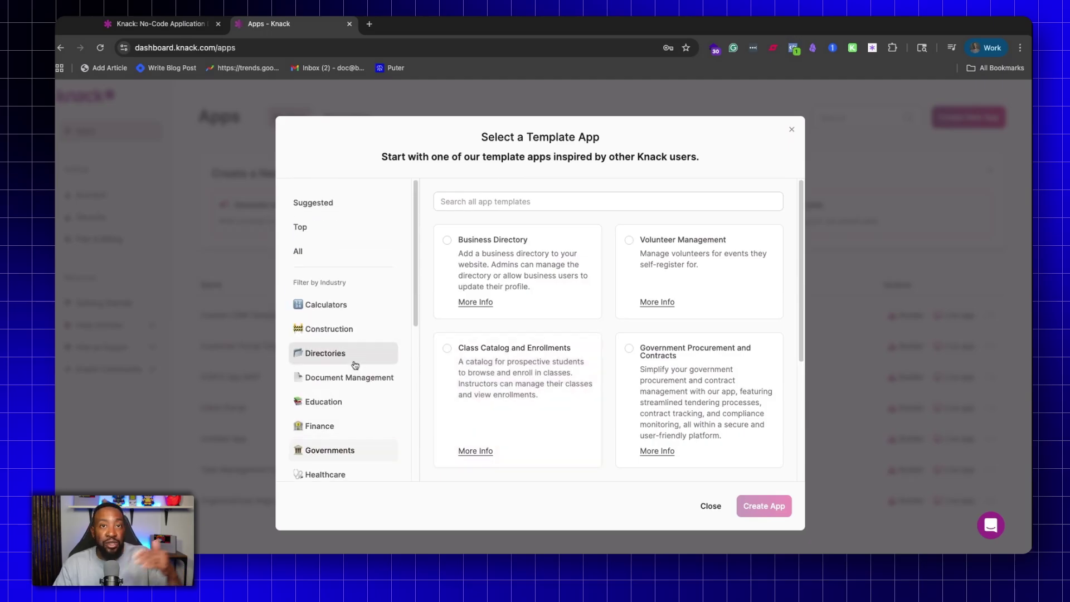
# Step: Create an app from the Customer Portal template in the Construction category
pyautogui.click(350, 327)
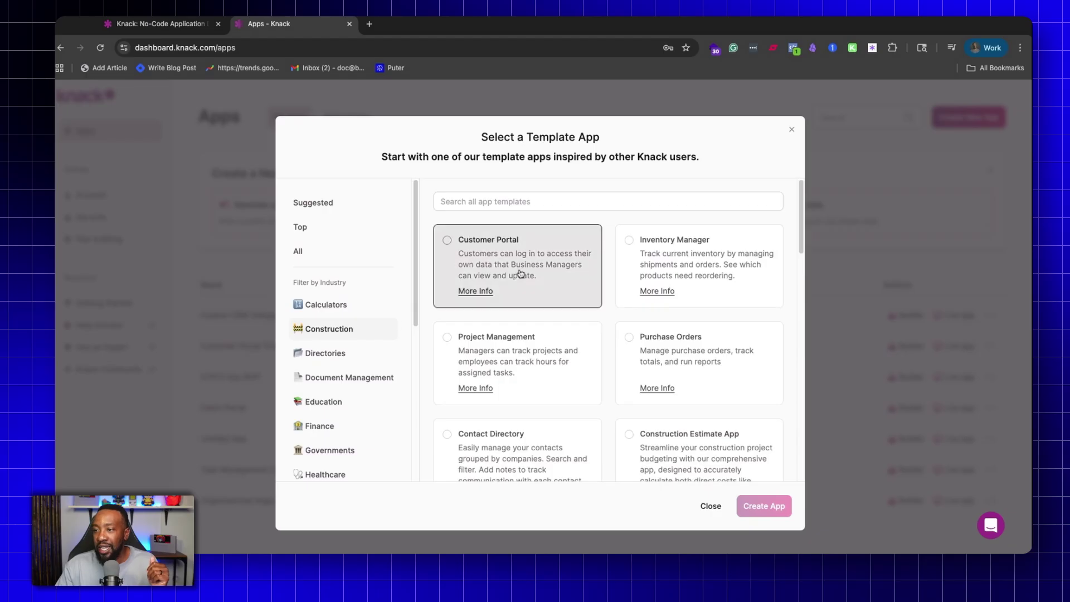
pyautogui.click(483, 259)
pyautogui.click(762, 507)
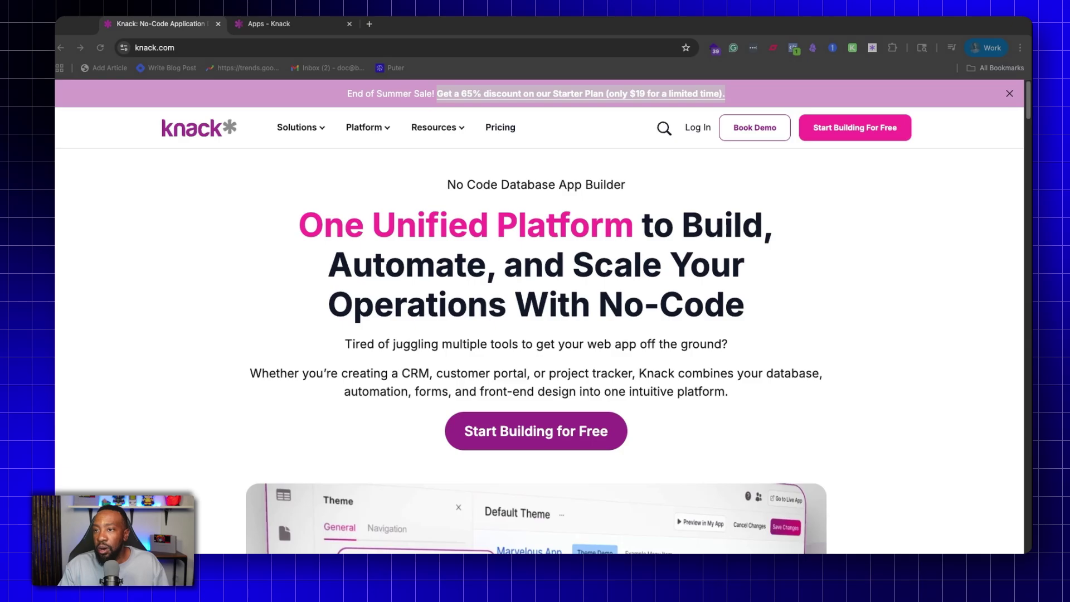
# Step: From the Knack apps dashboard, start generating an app with AI and describe it as "I need a system to manage inventory and track orders"
pyautogui.hotkey('ctrl', 'Tab')
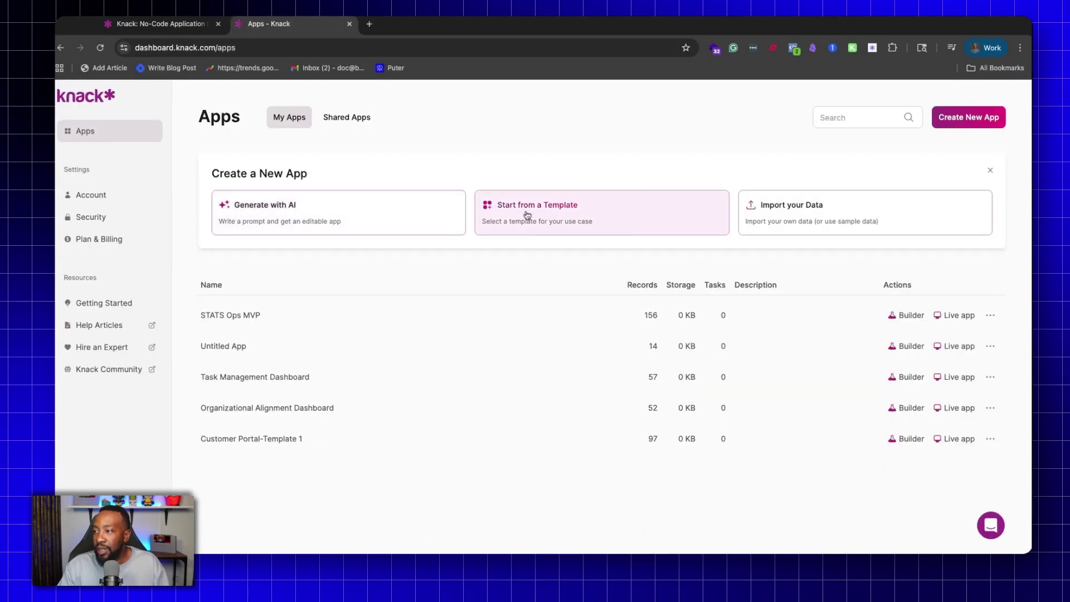
pyautogui.click(294, 219)
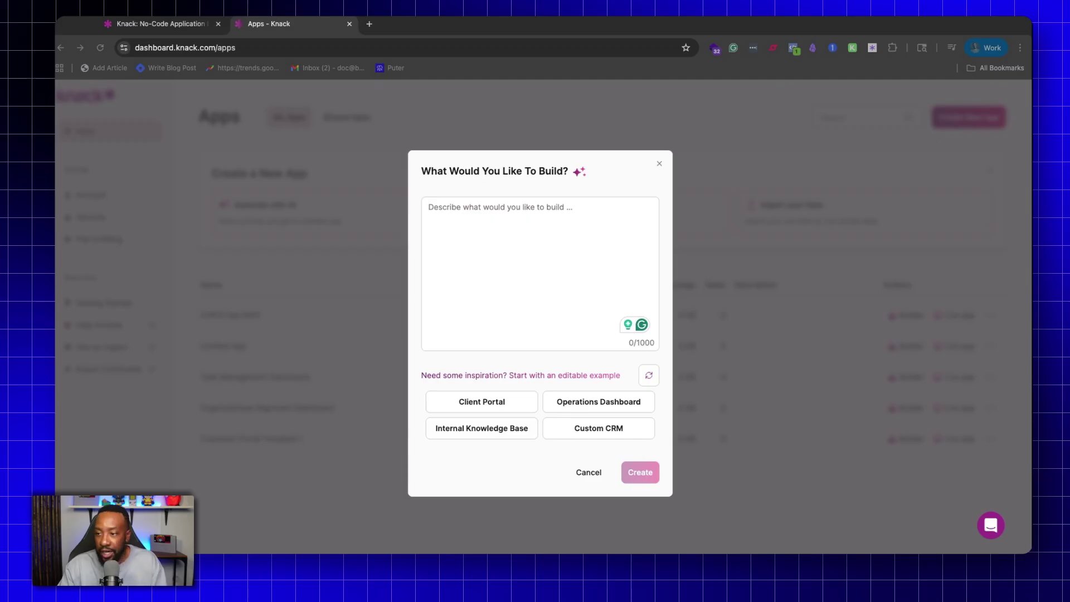
pyautogui.click(444, 207)
pyautogui.write('"I need a system to manage inventory and track orders')
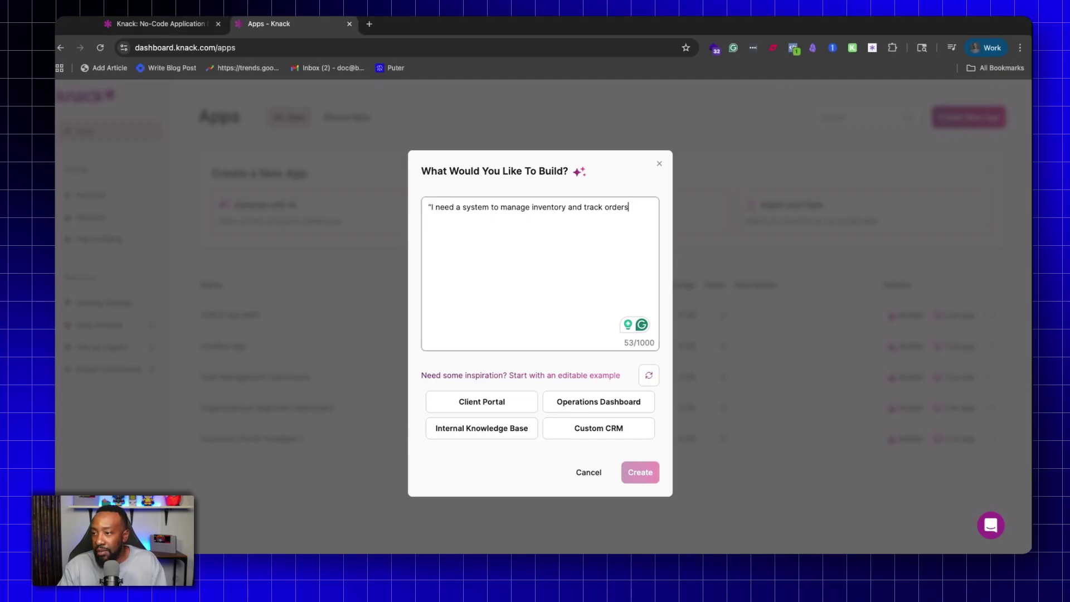
pyautogui.click(431, 207)
pyautogui.press('BackSpace')
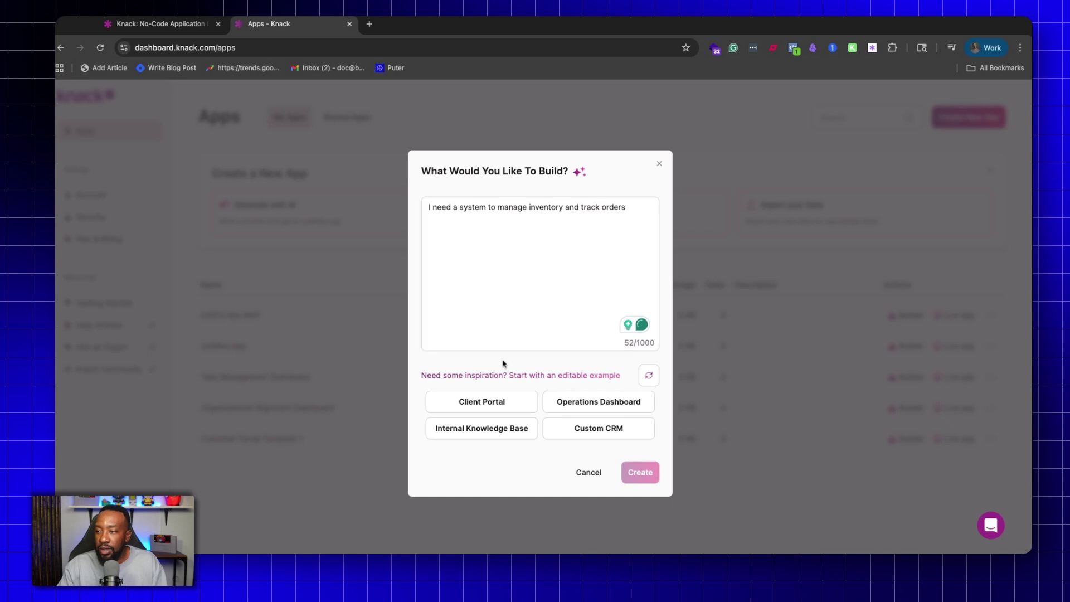
# Step: Load the Client Portal example as the app description and copy its full text
pyautogui.click(478, 414)
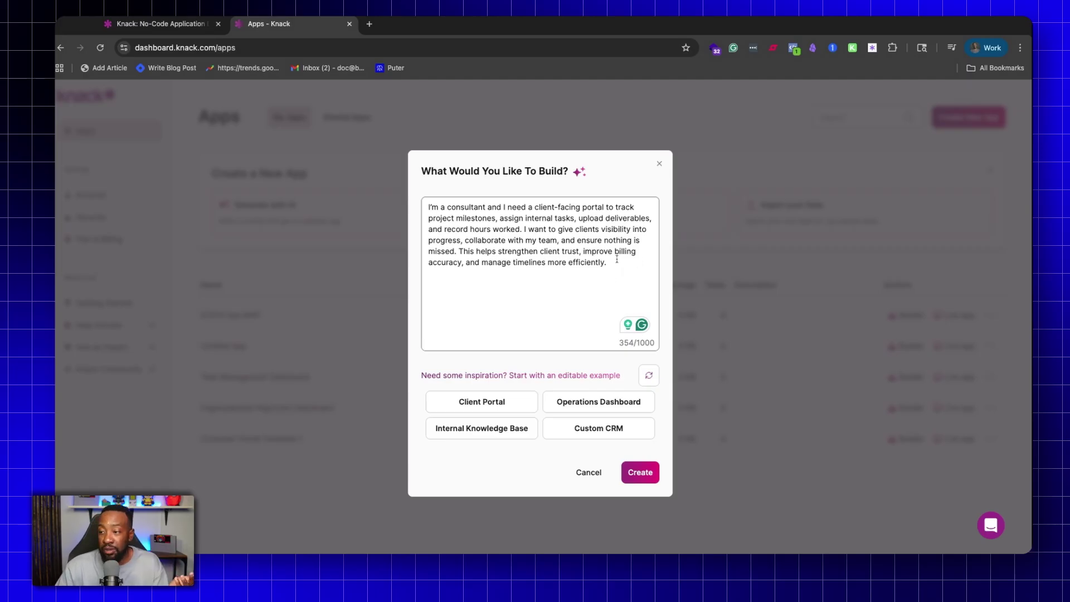
pyautogui.moveTo(610, 263); pyautogui.dragTo(418, 200)
pyautogui.press('super+c')
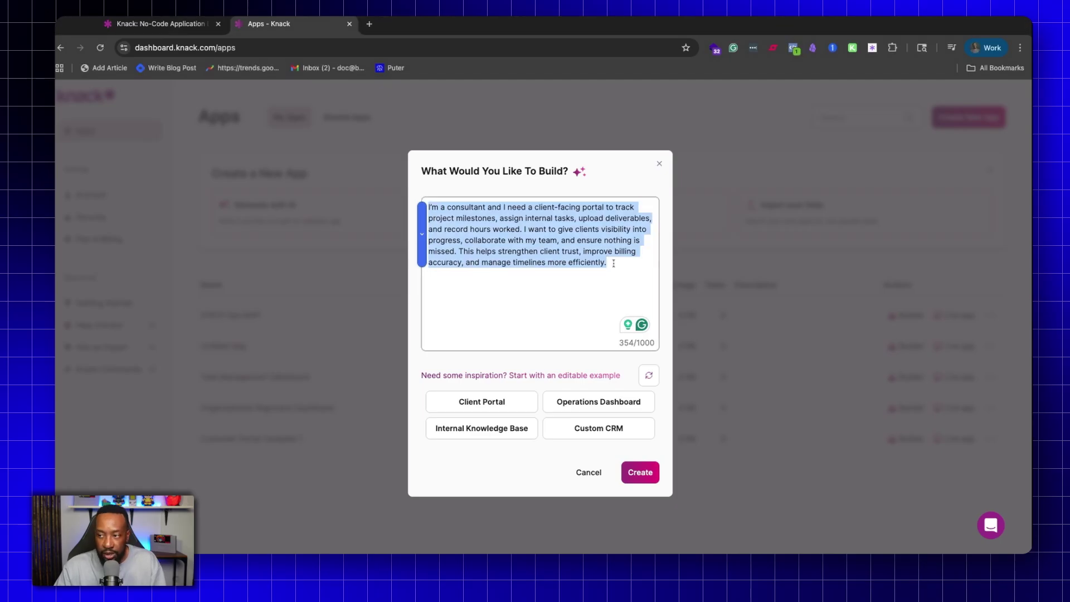
# Step: Open ChatGPT in a new browser tab
pyautogui.click(369, 24)
pyautogui.write('ch')
pyautogui.press('Return')
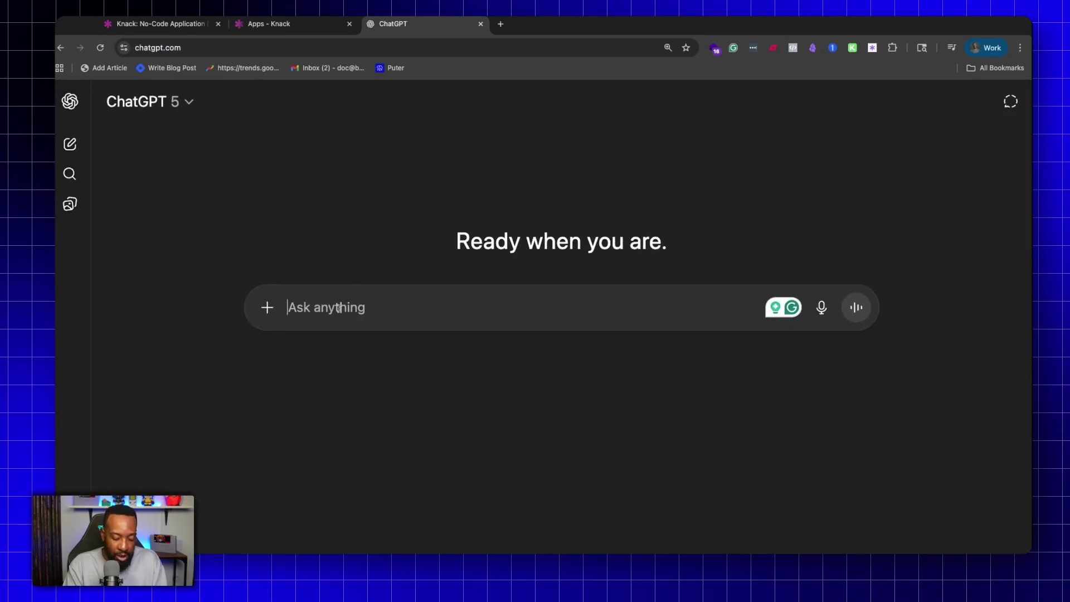
# Step: Write "Refer to the following prompt to build my application. I want to make a change to make it specific for my industry."
pyautogui.write('Refer to t')
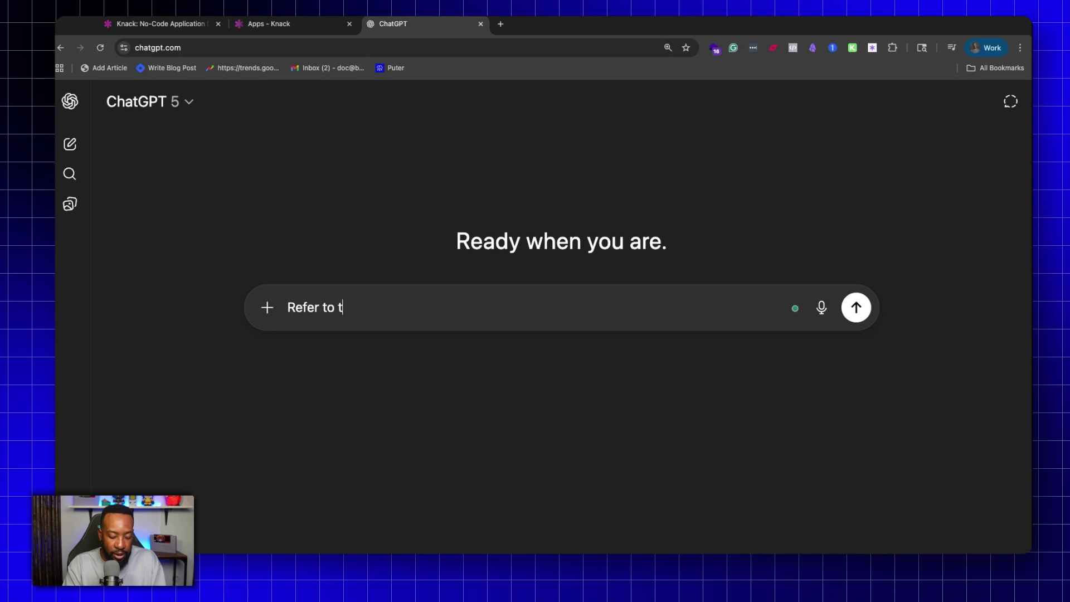
pyautogui.write('he following prompt to build my application. ')
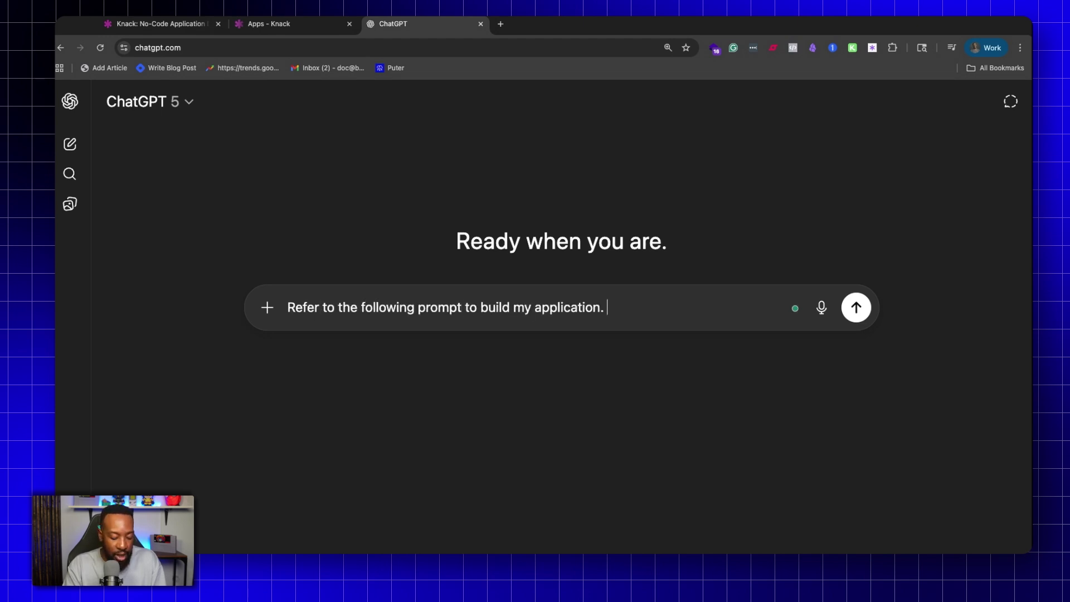
pyautogui.write('I want to ma')
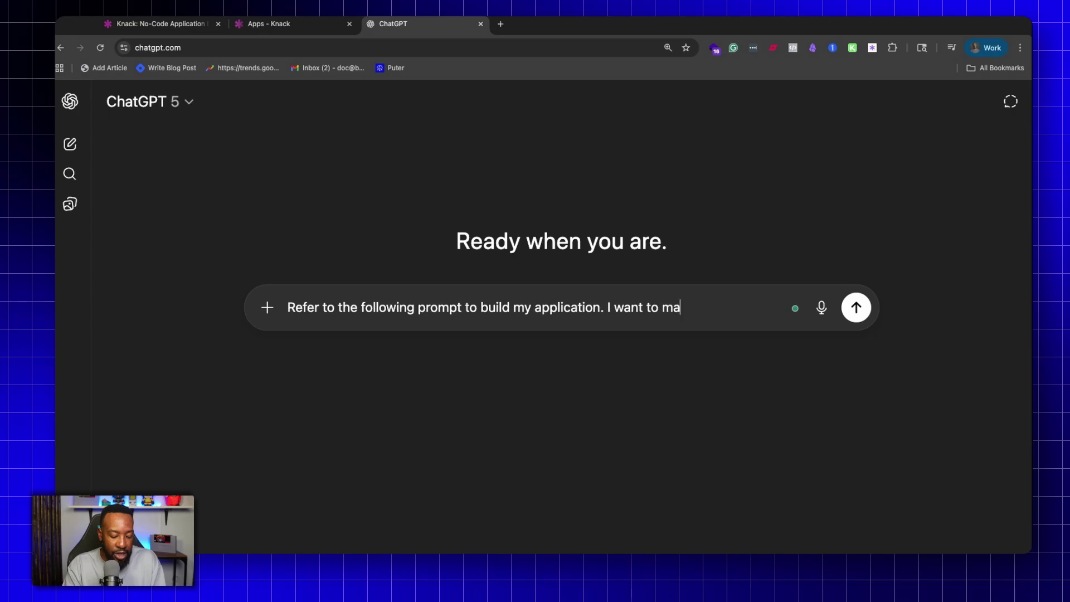
pyautogui.write('ke a change to mak')
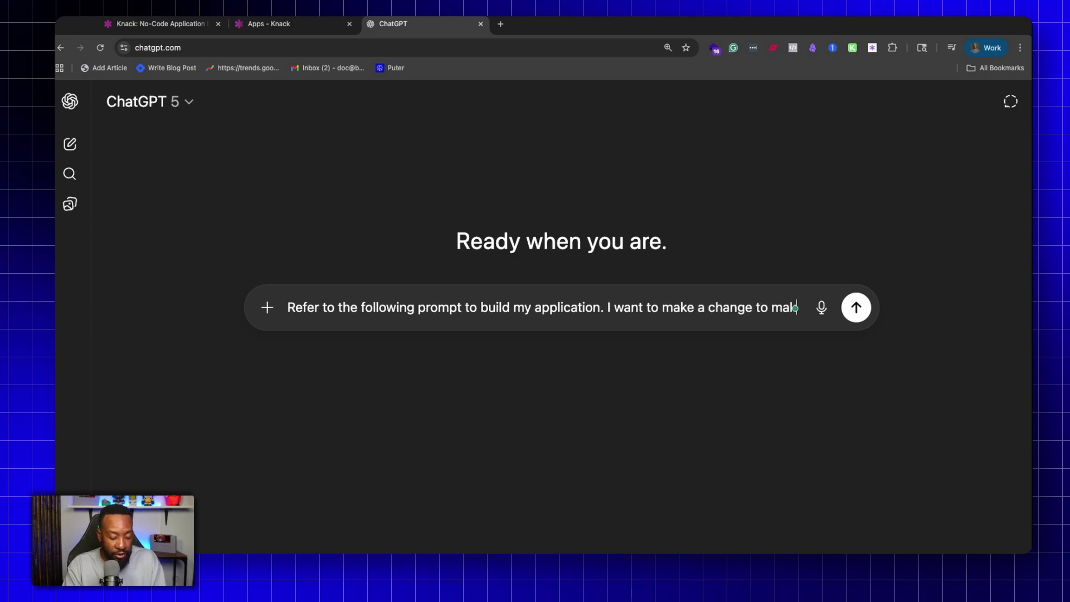
pyautogui.write('e it specific for my industry.')
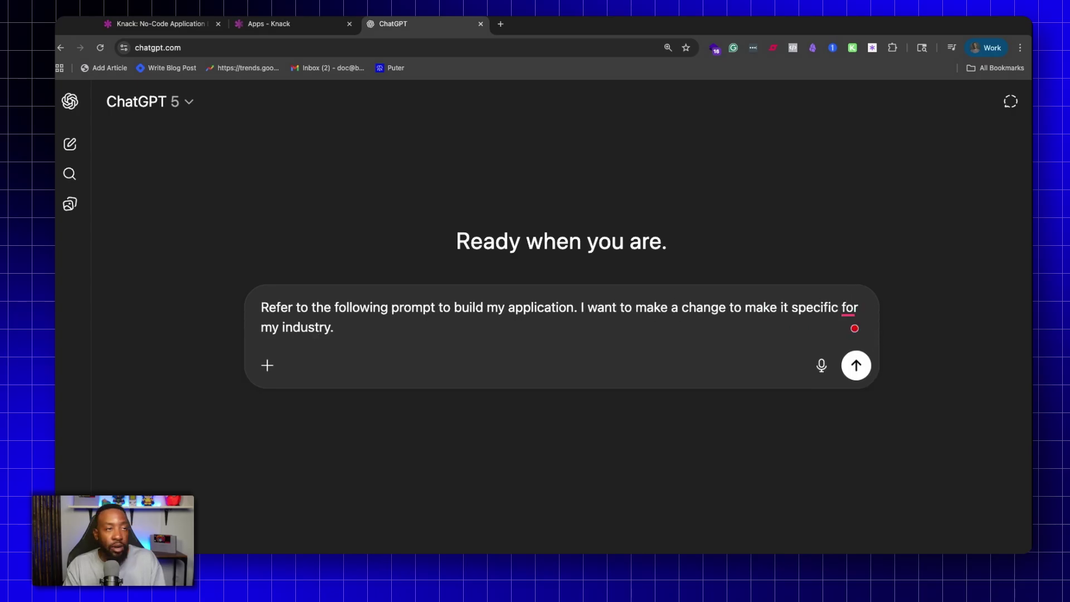
# Step: Add a new line to the message reading "I have a plumbing business."
pyautogui.hotkey('shift', 'Return')
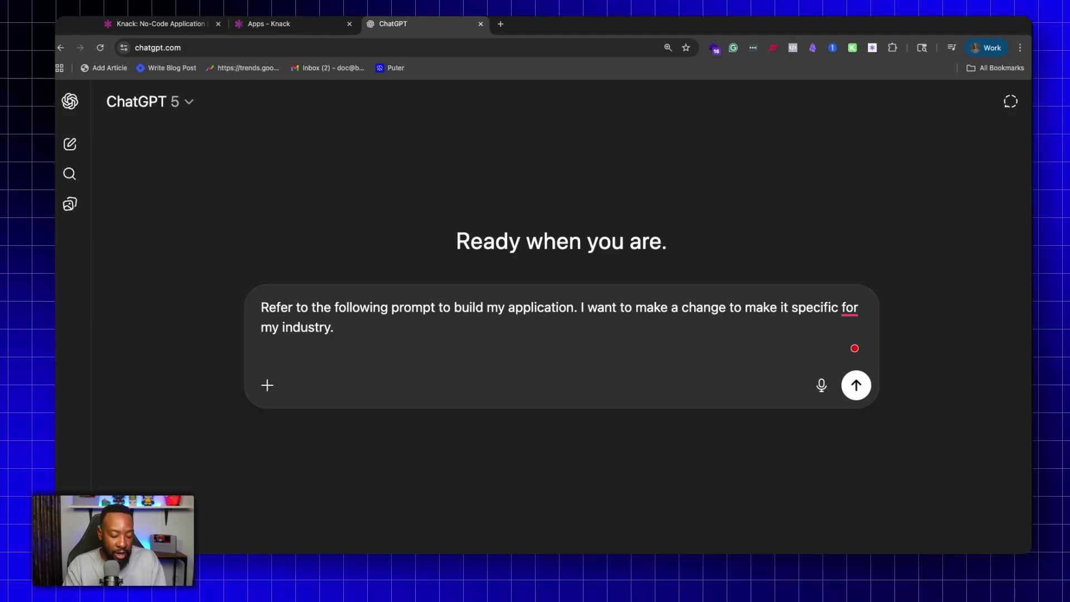
pyautogui.write('I have a pmubing')
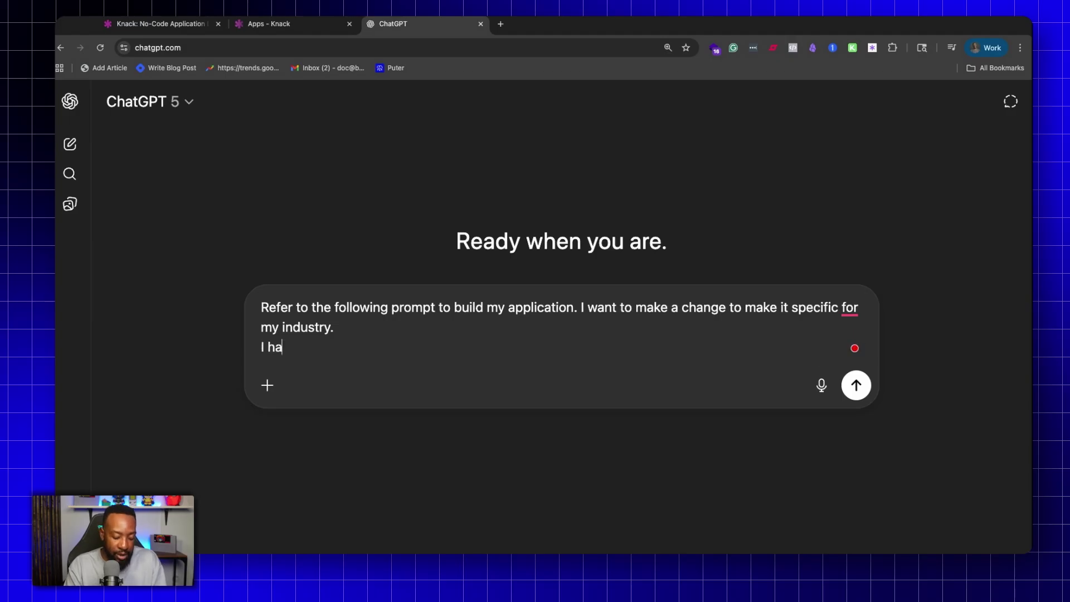
pyautogui.press('BackSpace')
pyautogui.press('BackSpace')
pyautogui.press('BackSpace')
pyautogui.press('BackSpace')
pyautogui.press('BackSpace')
pyautogui.press('BackSpace')
pyautogui.press('BackSpace')
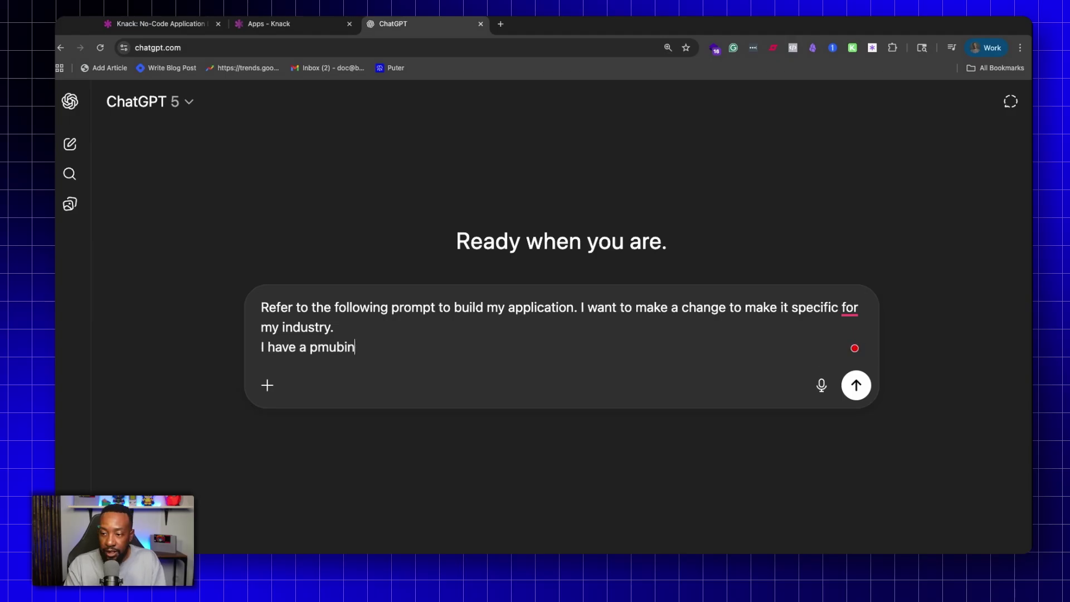
pyautogui.write('plumbing business.')
# Step: After a blank line, add "Refer to the prompt below-", paste the copied Client Portal prompt beneath it and send the message
pyautogui.hotkey('shift', 'Return')
pyautogui.hotkey('shift', 'Return')
pyautogui.write('Refer')
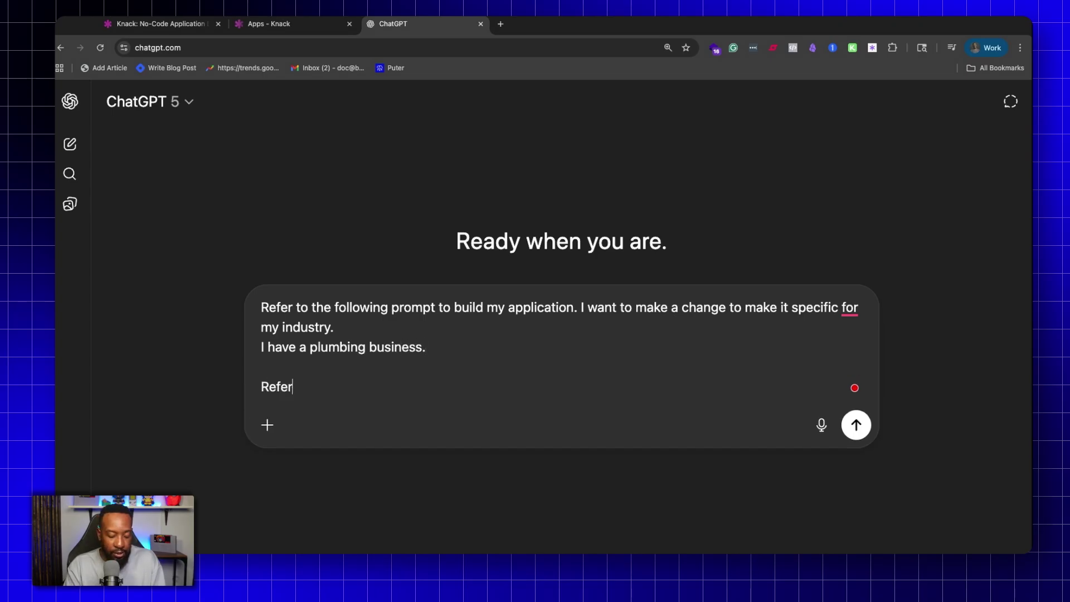
pyautogui.write(' to the prompt below-')
pyautogui.hotkey('shift', 'Return')
pyautogui.press('super+v')
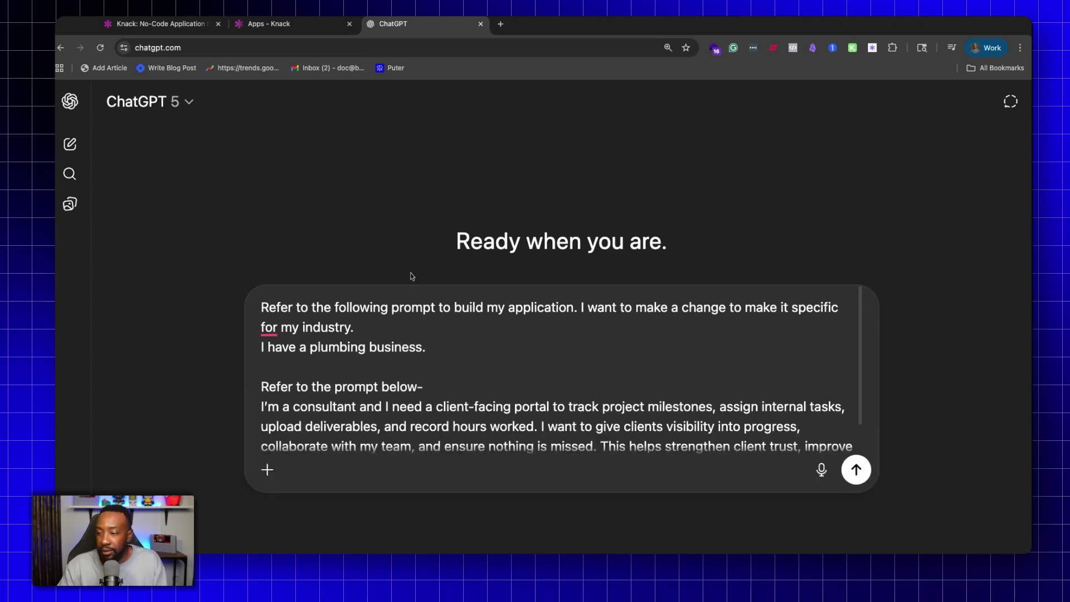
pyautogui.press('Return')
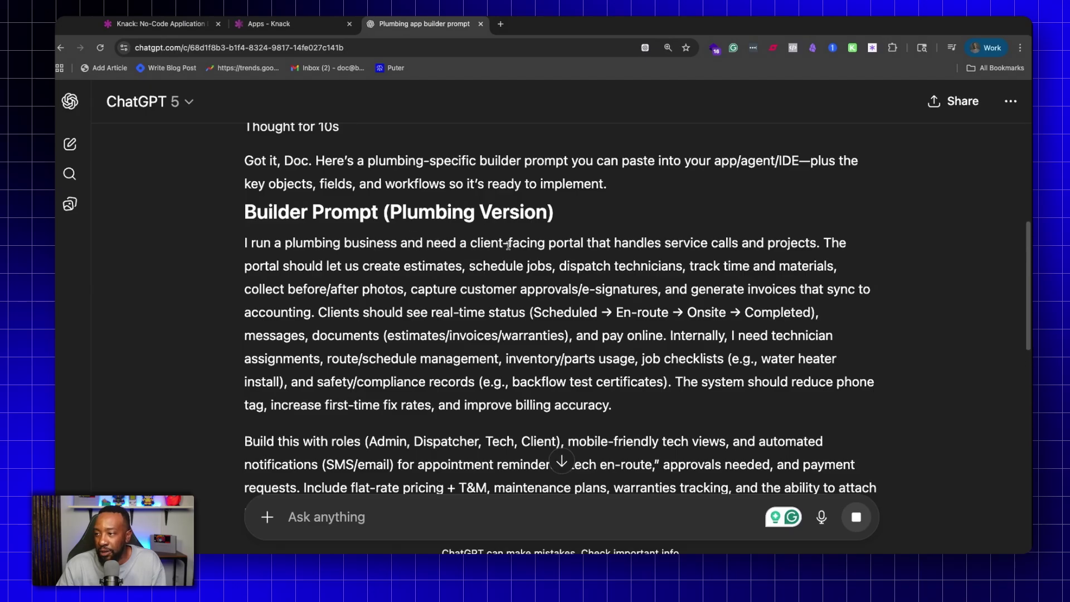
# Step: Read through ChatGPT's reply, covering the plumbing builder prompt and the sections below it
pyautogui.scroll(-2, 673, 205)
pyautogui.scroll(-10, 501, 251)
pyautogui.scroll(-2, 456, 265)
pyautogui.scroll(10, 456, 266)
pyautogui.scroll(-18, 446, 264)
pyautogui.scroll(14, 414, 262)
pyautogui.scroll(5, 414, 262)
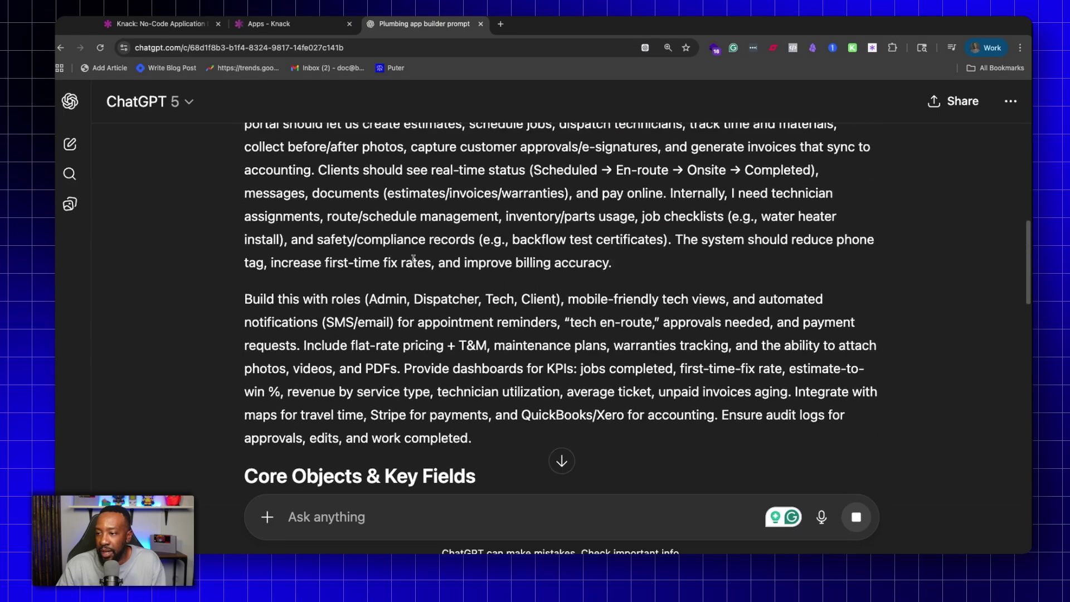
# Step: Replace the app description in Knack with the first paragraph of ChatGPT's plumbing builder prompt and create the app
pyautogui.moveTo(263, 213); pyautogui.dragTo(632, 377)
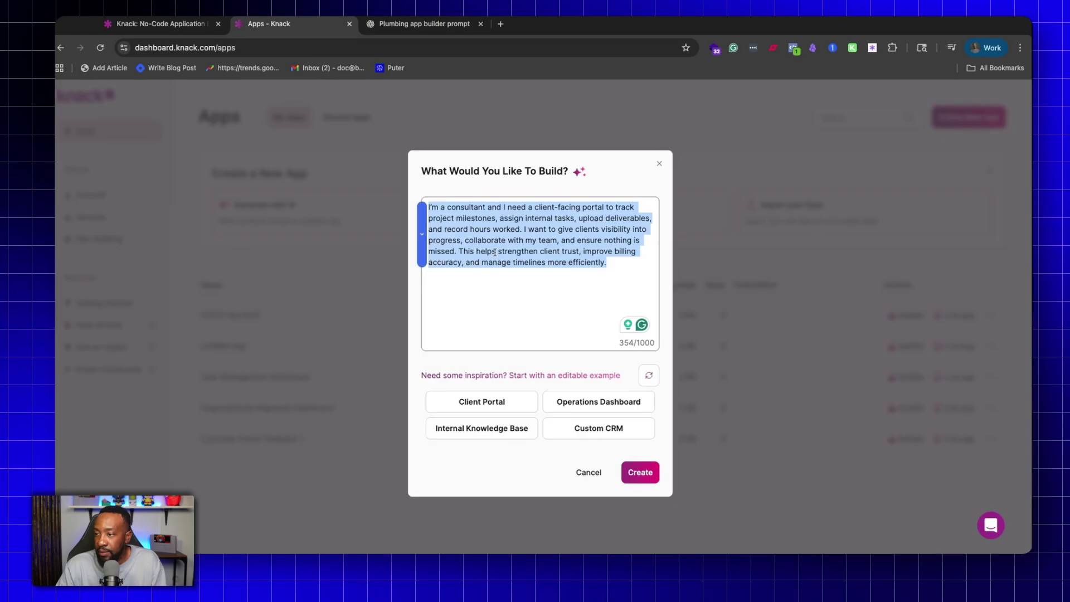
pyautogui.write('un a plumbing business and need a client-facing portal that handles service calls and projects. The portal should let us create estimates, schedule jobs, dispatch technicians, track time and materials, collect before/after photos, capture customer approvals/e-signatures, and generate invoices that sync to accounting. Clients should see real-time status (Scheduled → En-route → Onsite → Completed), messages, documents (estimates/invoices/warranties), and pay online. Internally, I need technician assignments, route/schedule management, inventory/parts usage, job checklists (e.g., water heater install), and safety/compliance records (e.g., backflow test certificates). The system should reduce phone tag, increase first-time fix rates, and improve billing accuracy.')
pyautogui.click(640, 471)
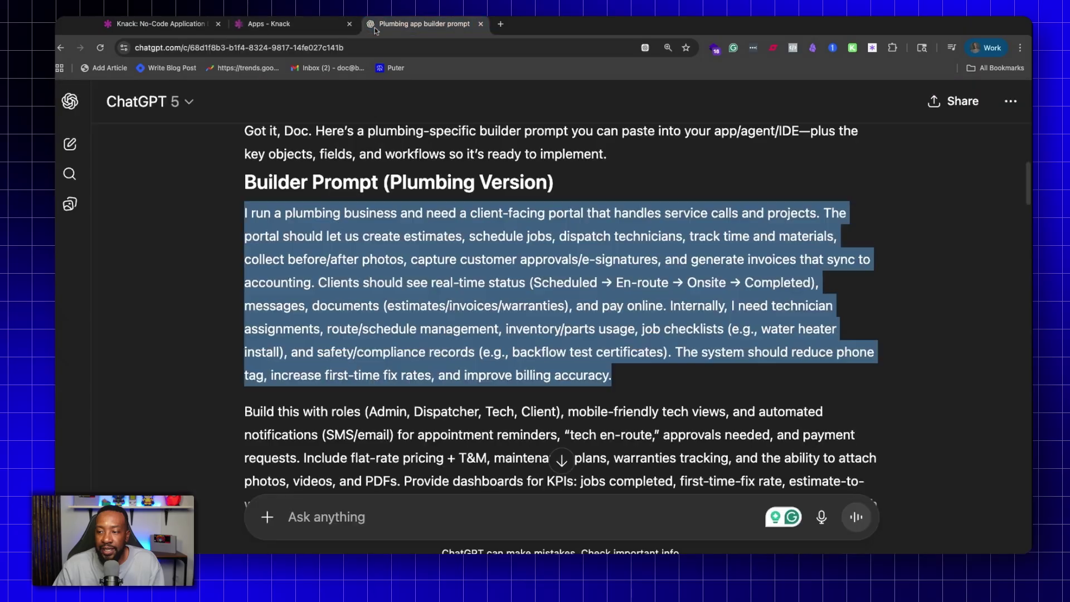
# Step: Return to the ChatGPT reply and review its listed objects and key fields, such as equipment, estimates, work orders and invoices
pyautogui.click(423, 23)
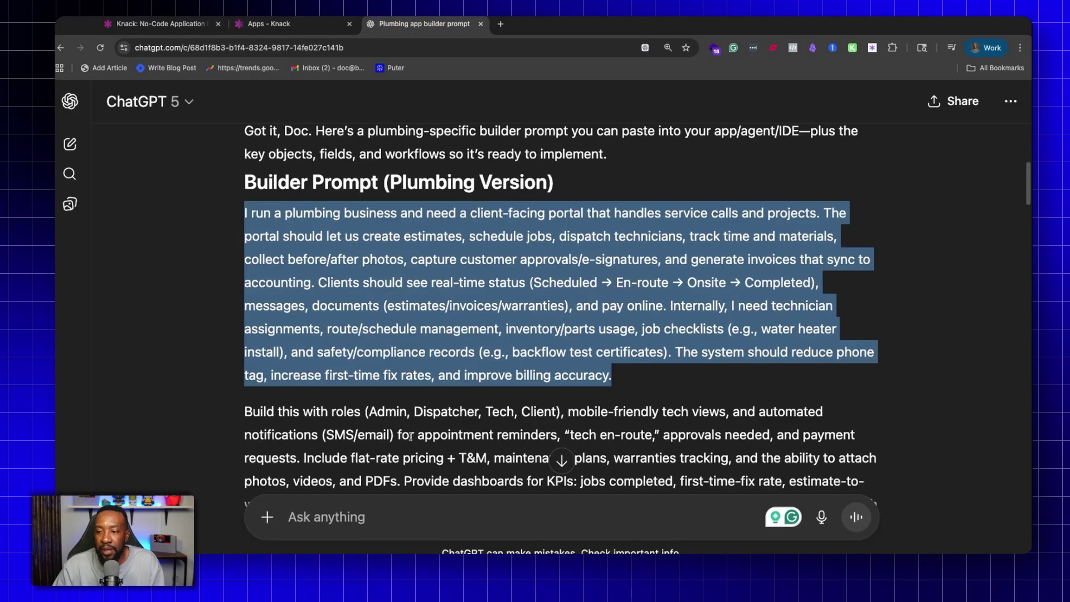
pyautogui.scroll(-8, 315, 413)
pyautogui.scroll(-5, 315, 413)
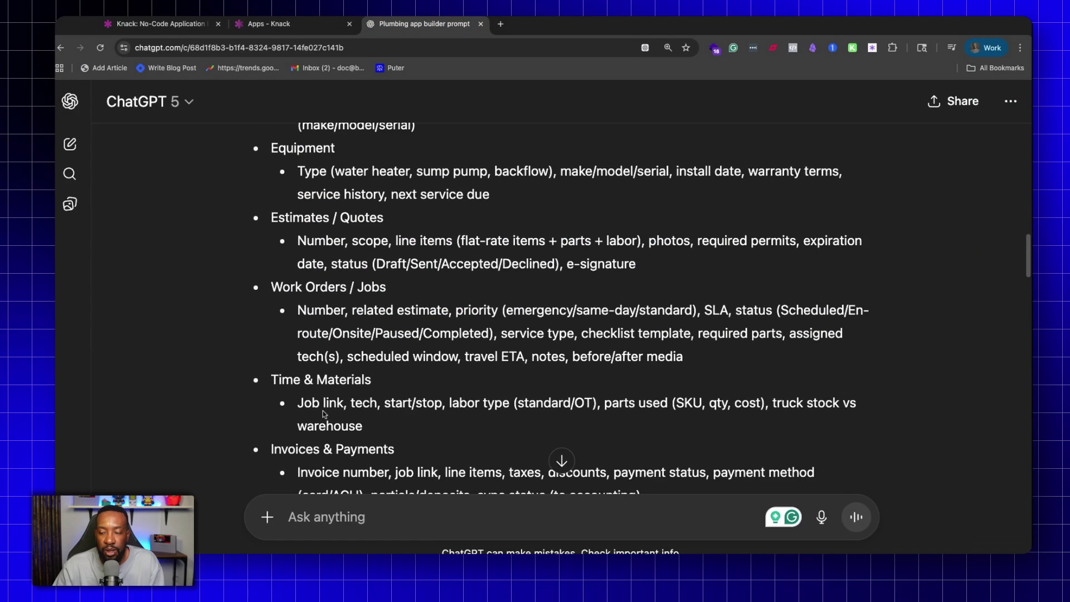
pyautogui.scroll(-7, 321, 412)
pyautogui.scroll(20, 321, 413)
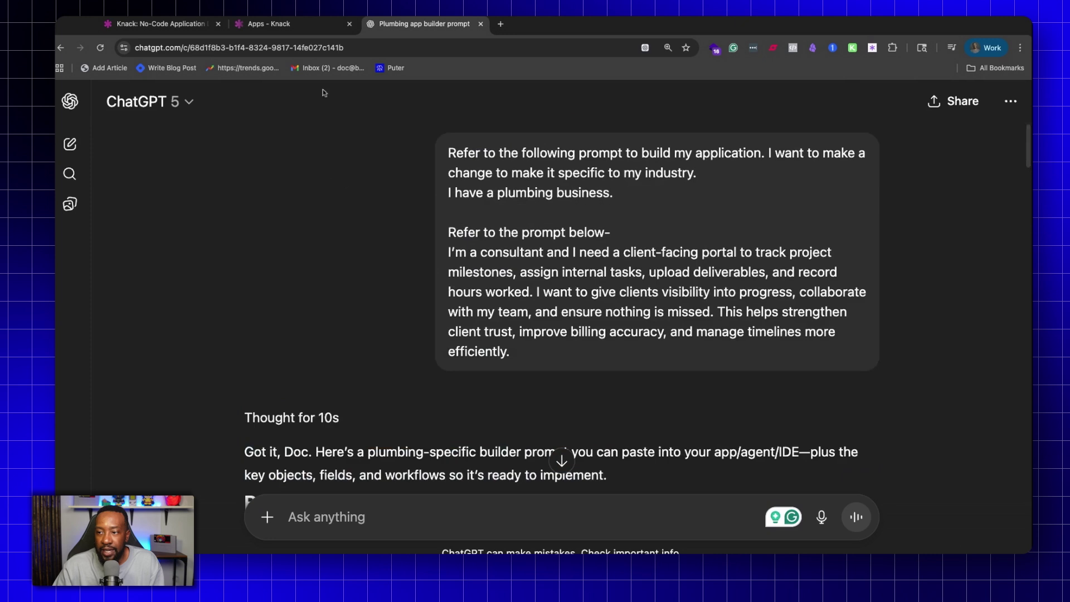
# Step: Return to Knack, review the generated app's summary of data tables, pages and user roles, and open the Plumbing Service Portal for editing
pyautogui.click(267, 23)
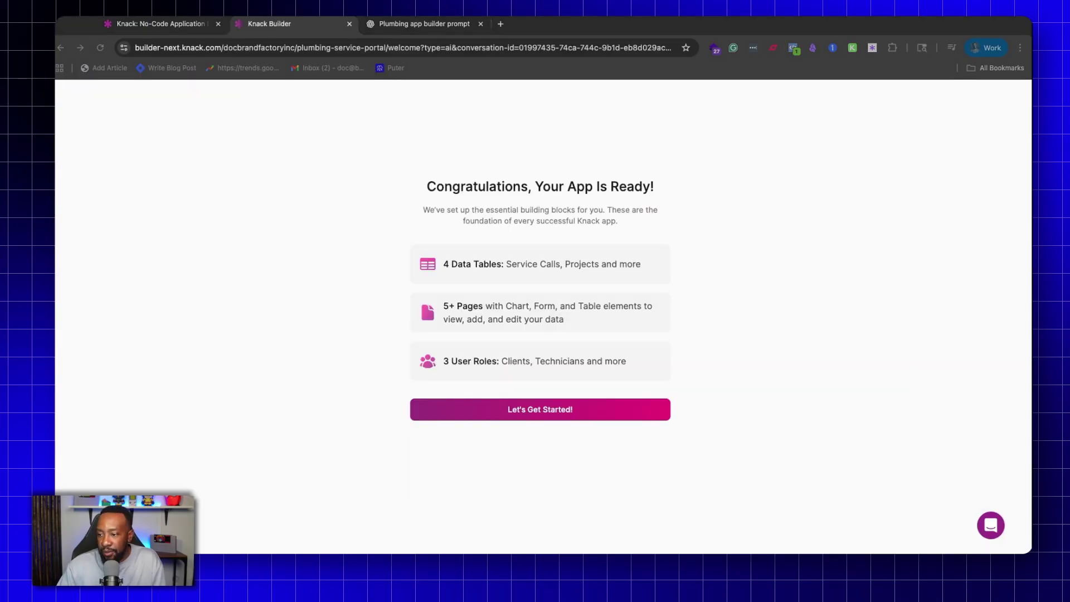
pyautogui.click(471, 485)
pyautogui.press('super+equal')
pyautogui.press('super+equal')
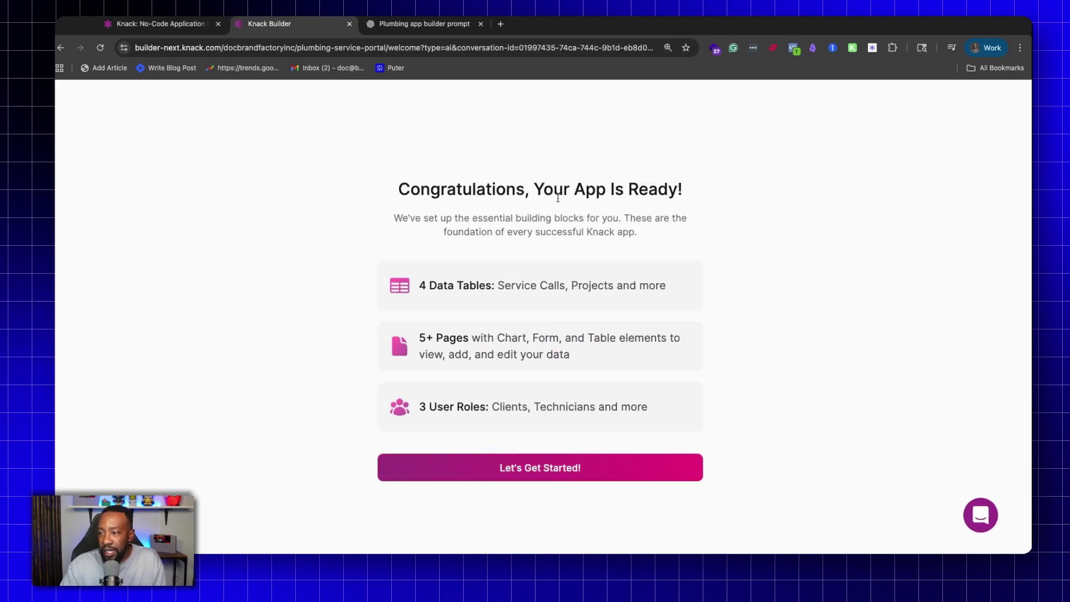
pyautogui.moveTo(420, 285); pyautogui.dragTo(666, 286)
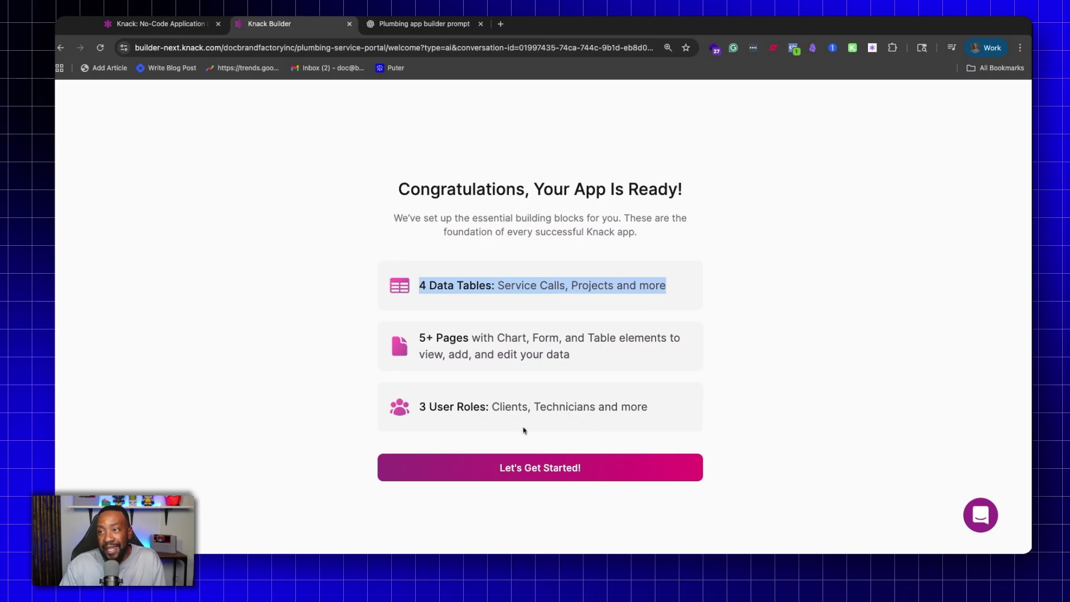
pyautogui.click(527, 462)
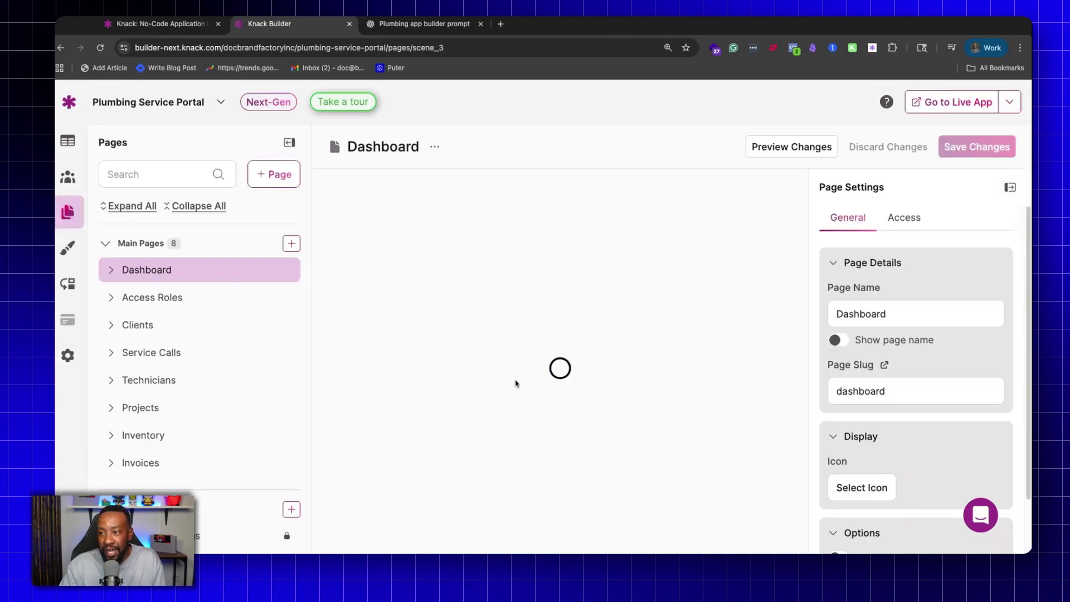
pyautogui.scroll(-3, 388, 357)
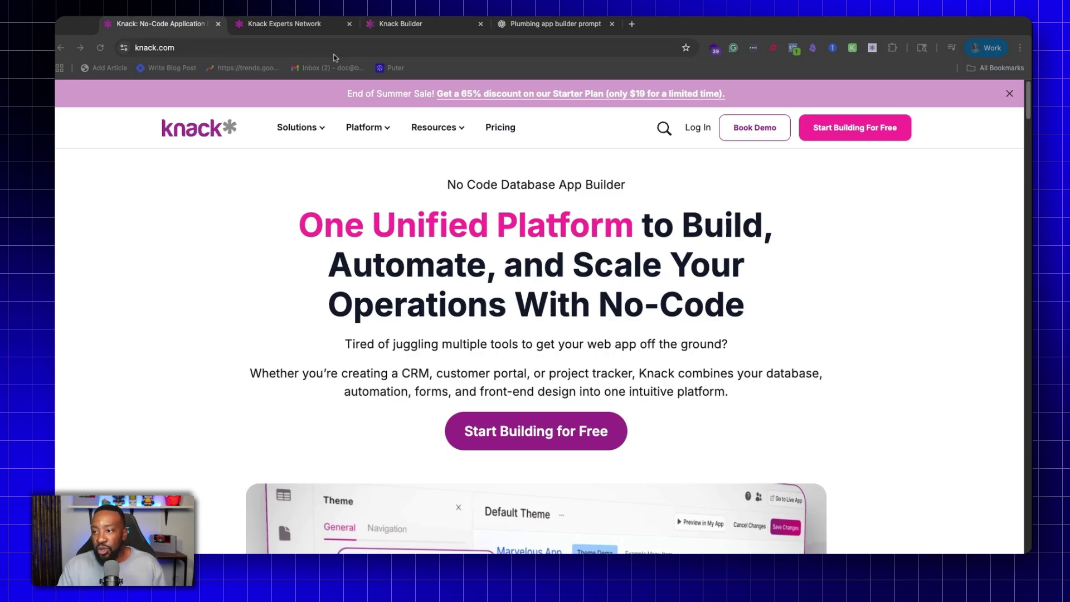
# Step: Find Hire An Expert among the Knack homepage resources and browse the Expert Directory's search filters and expert profiles
pyautogui.scroll(-10, 345, 226)
pyautogui.scroll(-15, 345, 225)
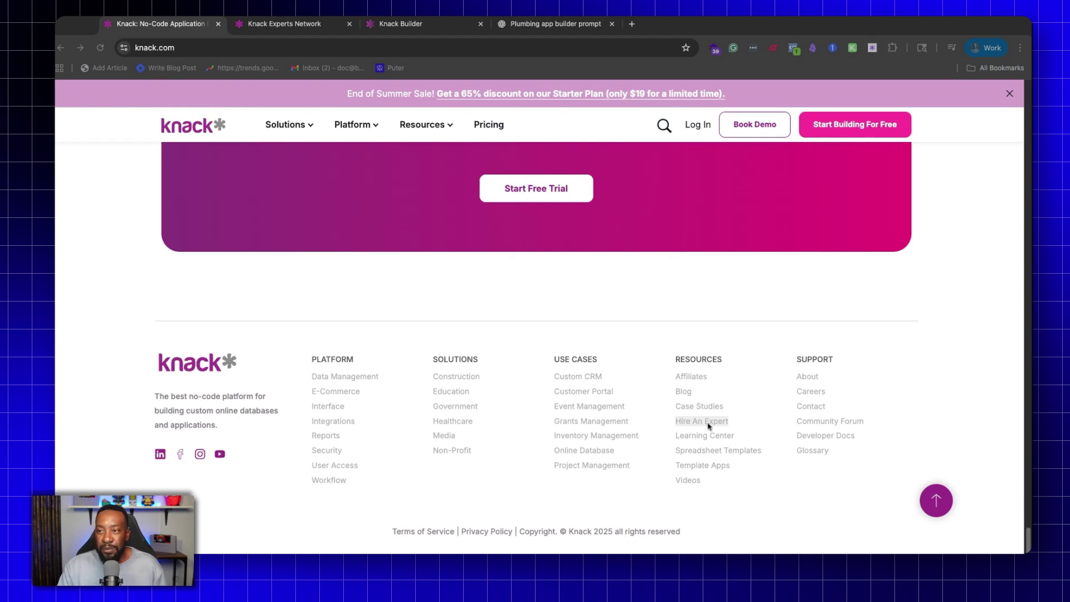
pyautogui.click(288, 31)
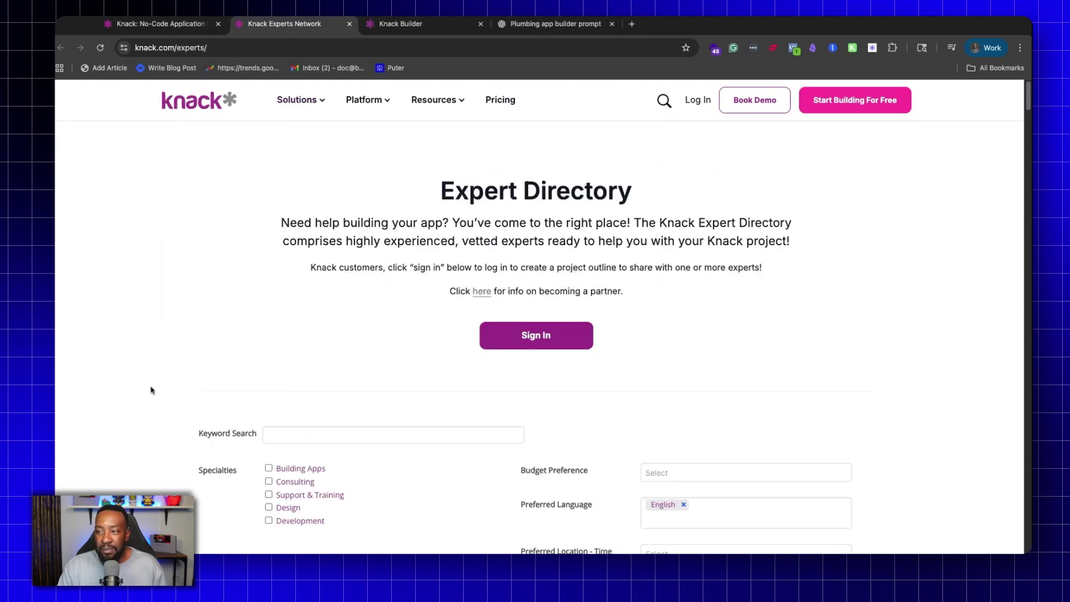
pyautogui.scroll(-1, 270, 337)
pyautogui.scroll(-6, 270, 338)
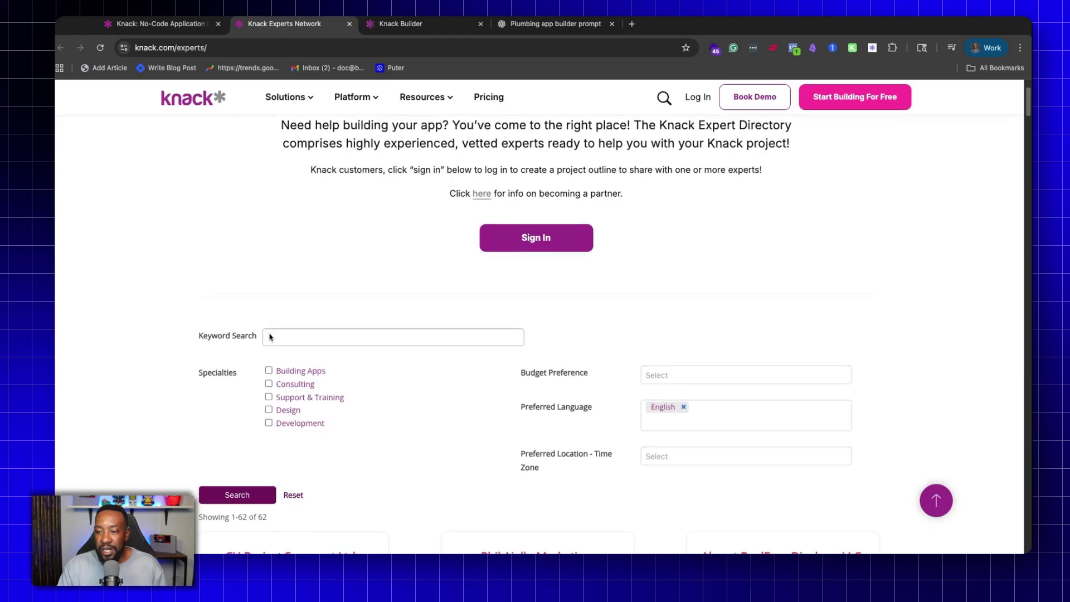
pyautogui.scroll(-7, 250, 329)
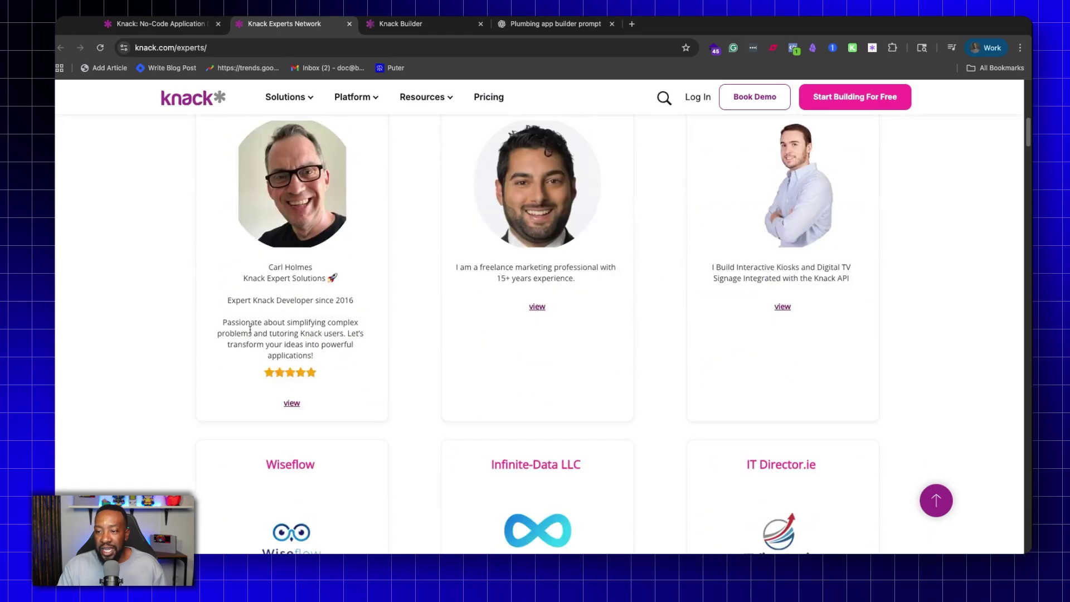
pyautogui.scroll(-9, 250, 329)
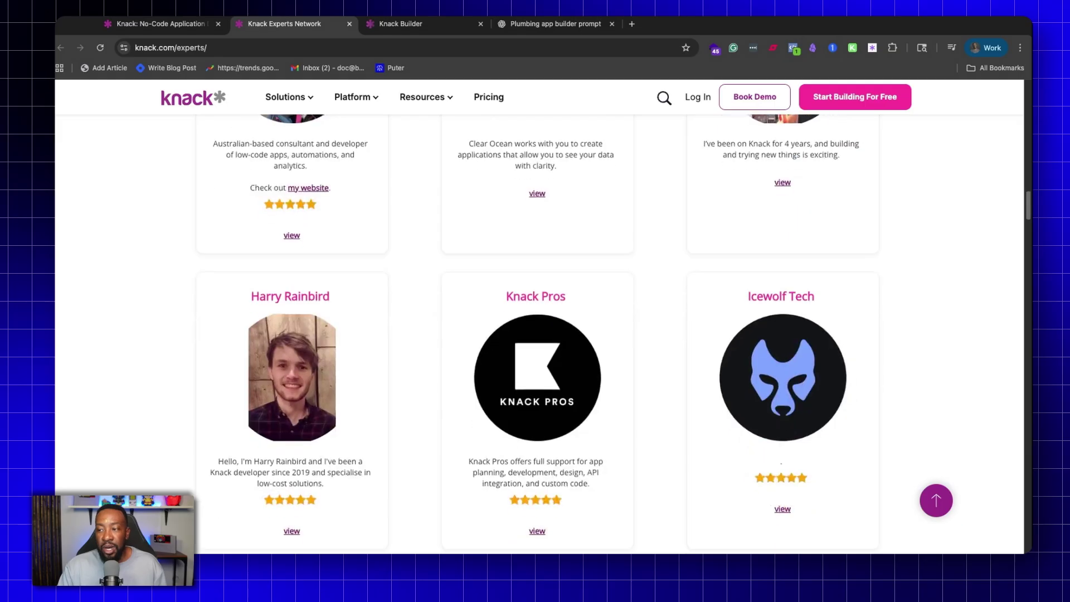
pyautogui.scroll(-5, 538, 335)
pyautogui.scroll(-10, 537, 334)
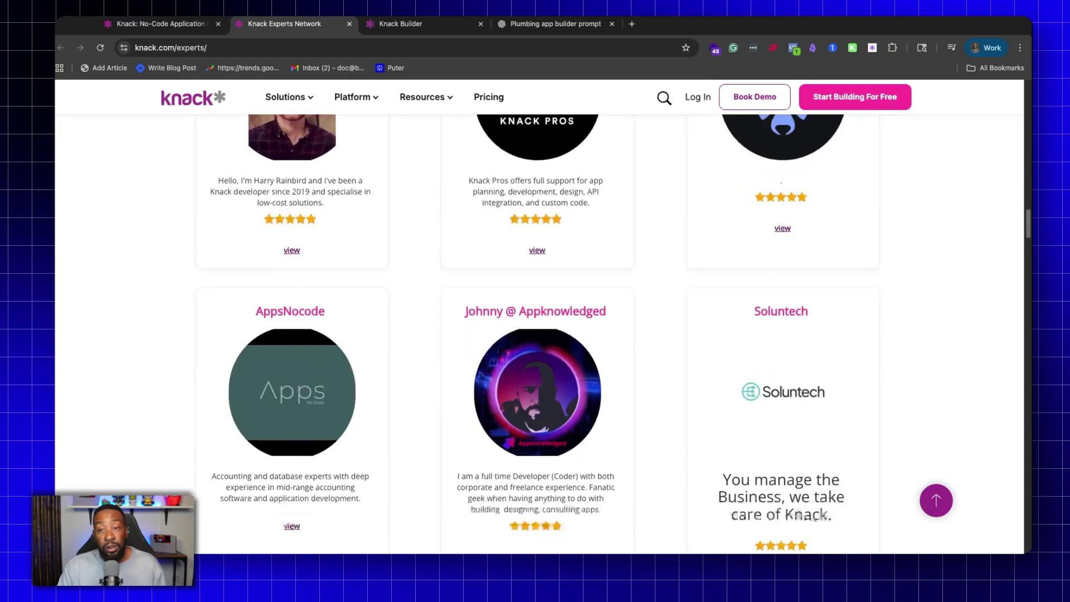
pyautogui.scroll(20, 320, 425)
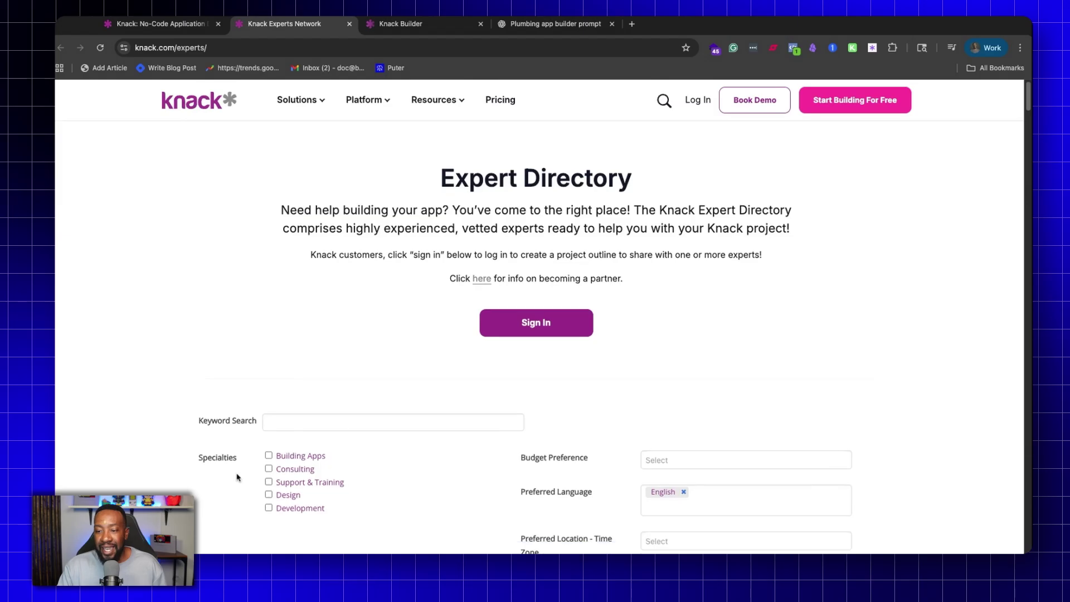
pyautogui.scroll(-4, 343, 413)
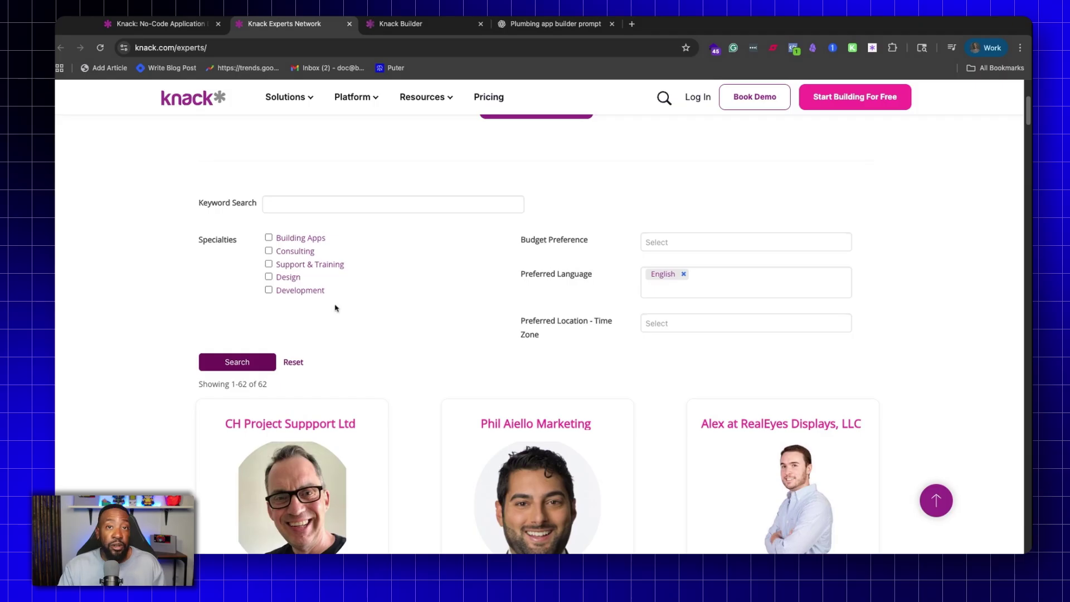
pyautogui.scroll(-1, 345, 310)
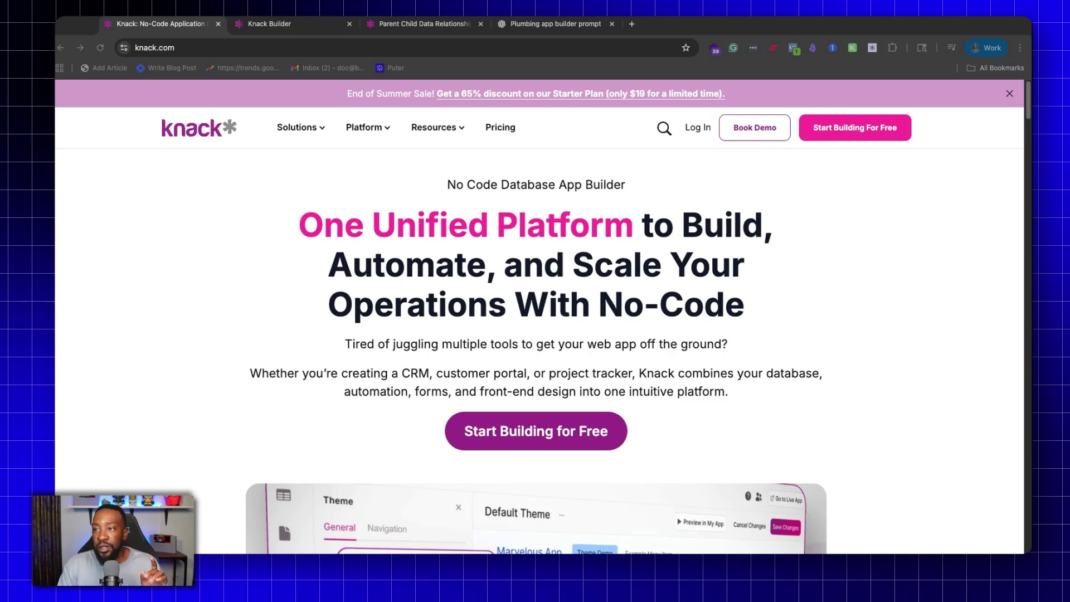
# Step: Skim the Knack blog article on parent-child relationships, including the Many-to-One and Many-to-Many connection types
pyautogui.click(424, 23)
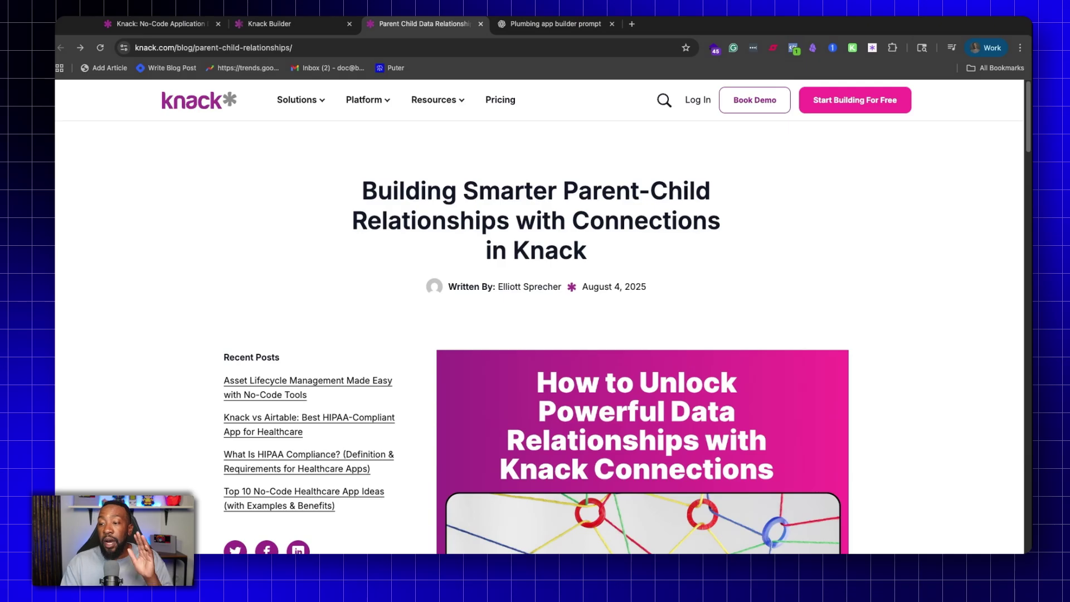
pyautogui.scroll(-10, 443, 422)
pyautogui.scroll(-3, 443, 422)
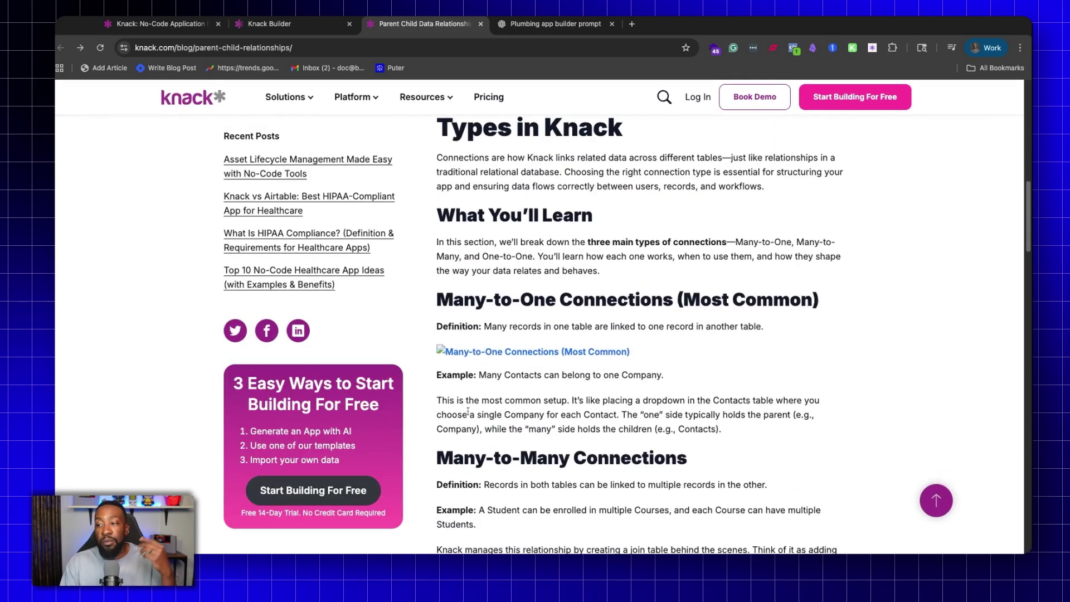
pyautogui.scroll(-4, 468, 411)
pyautogui.scroll(15, 468, 411)
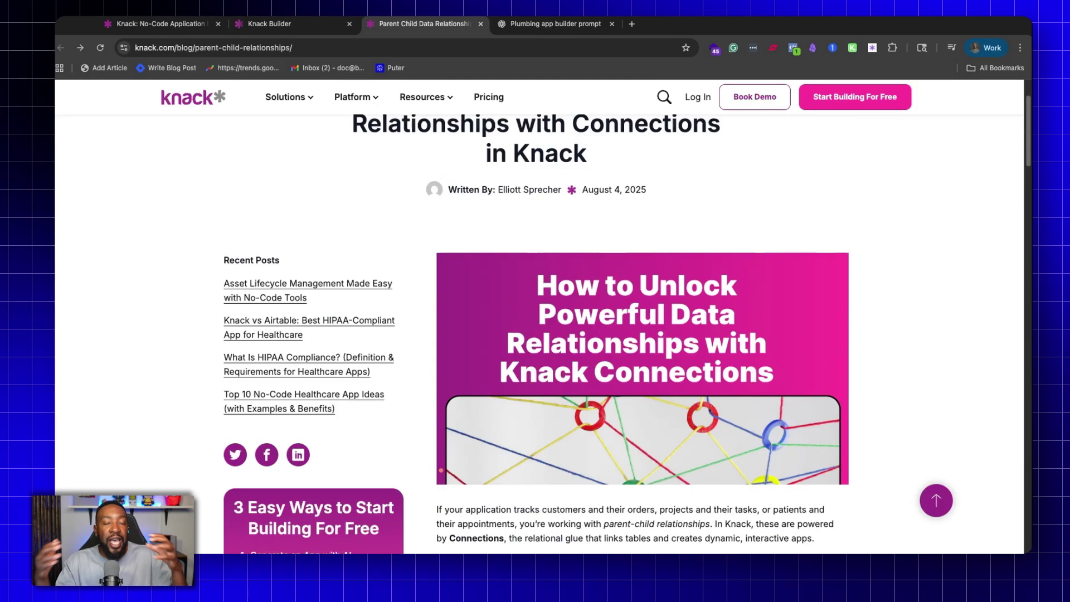
pyautogui.scroll(2, 539, 317)
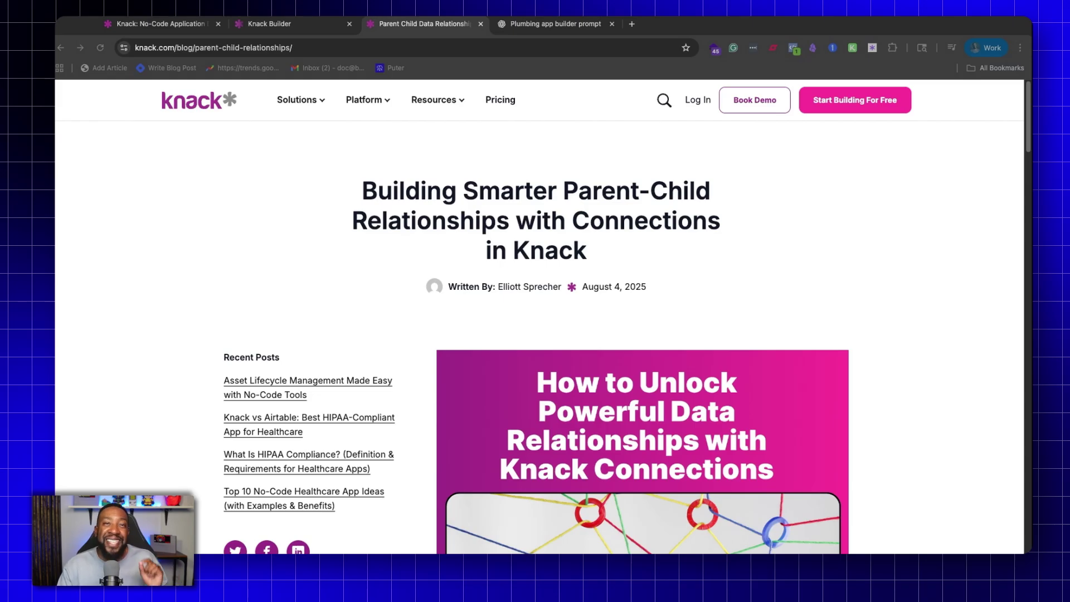
# Step: Open the STATS Ops MVP app from the Knack apps list and go to its Flows
pyautogui.press('super+1')
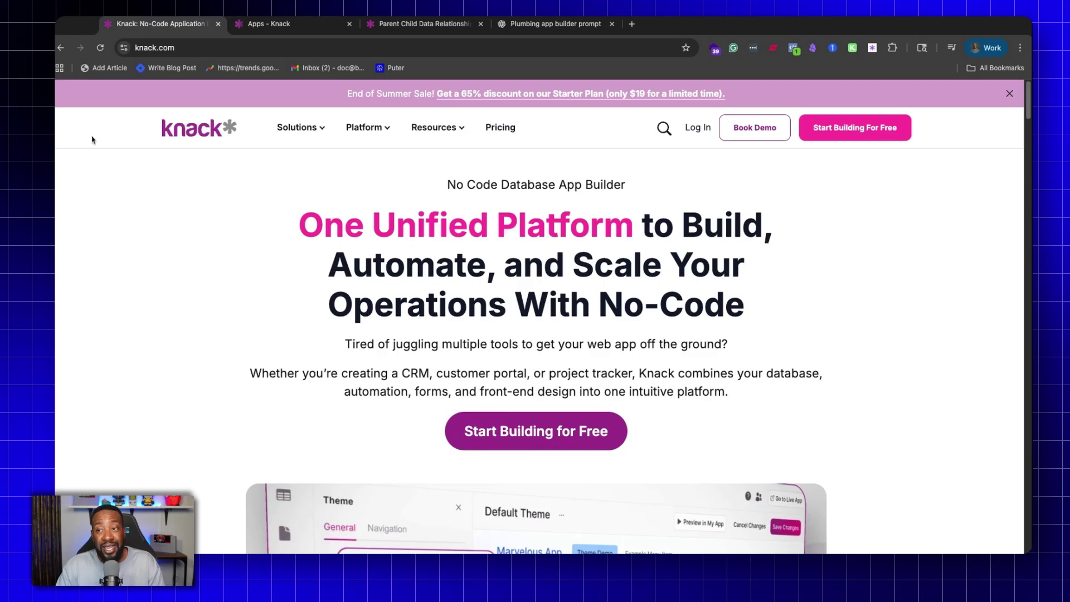
pyautogui.click(260, 25)
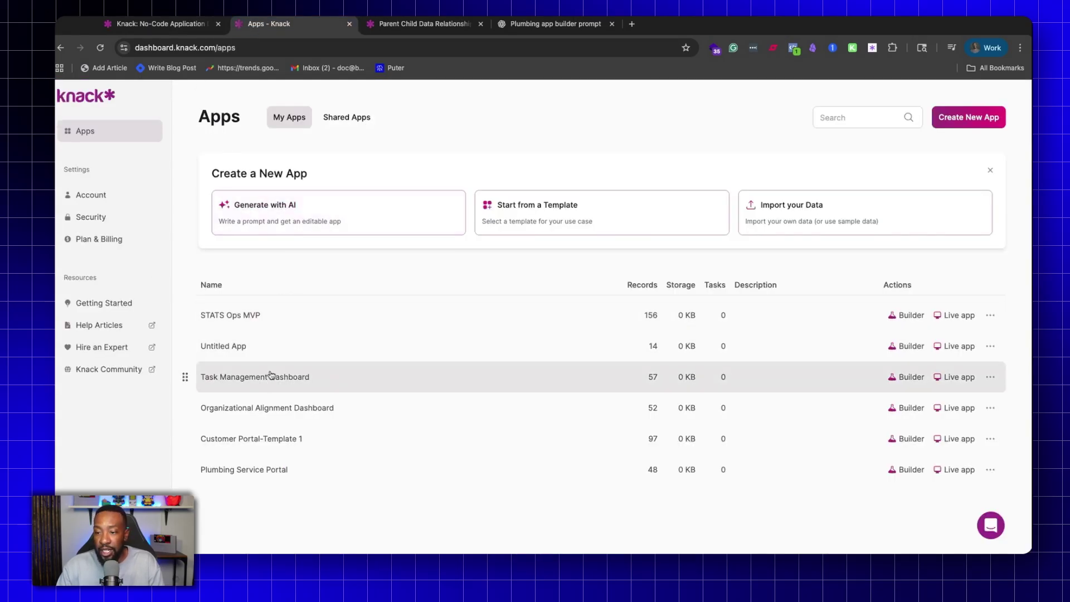
pyautogui.click(248, 315)
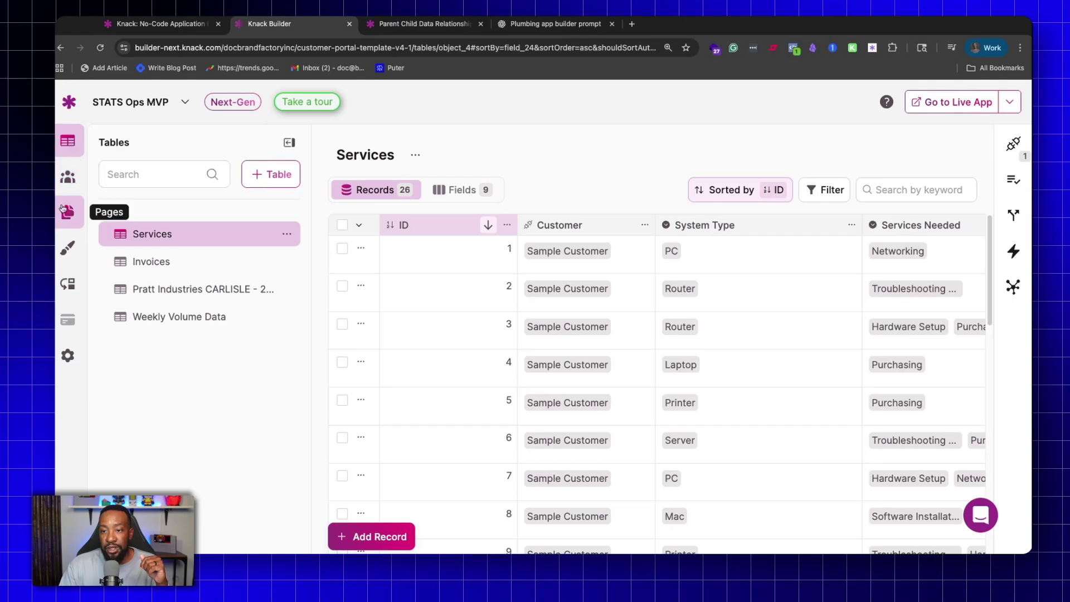
pyautogui.click(67, 284)
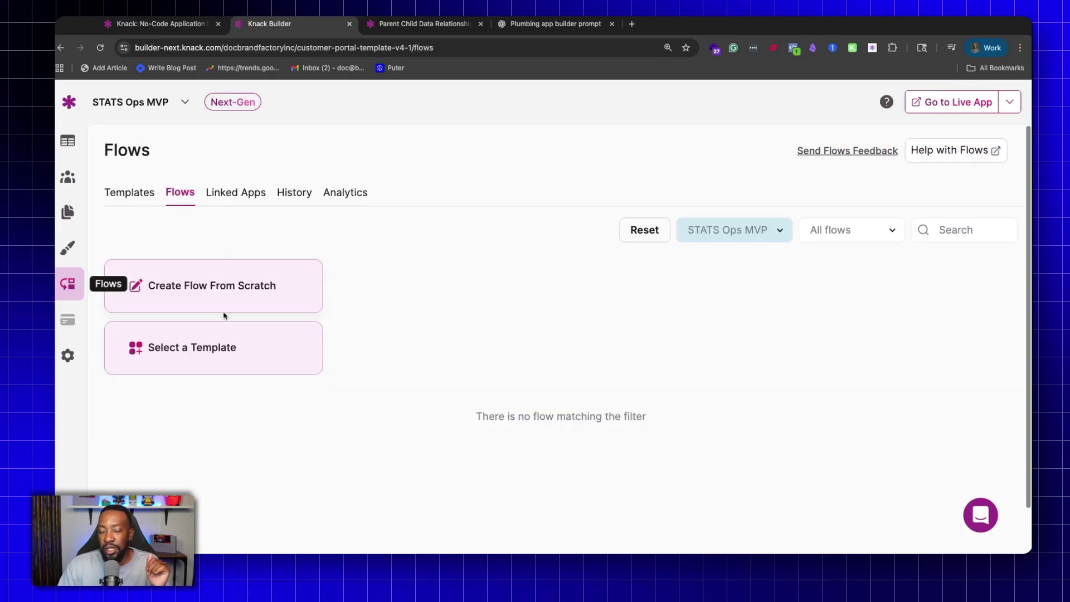
# Step: Look through the available flow templates, such as Google Drive and Google Sheets, and check the installed ones
pyautogui.click(194, 345)
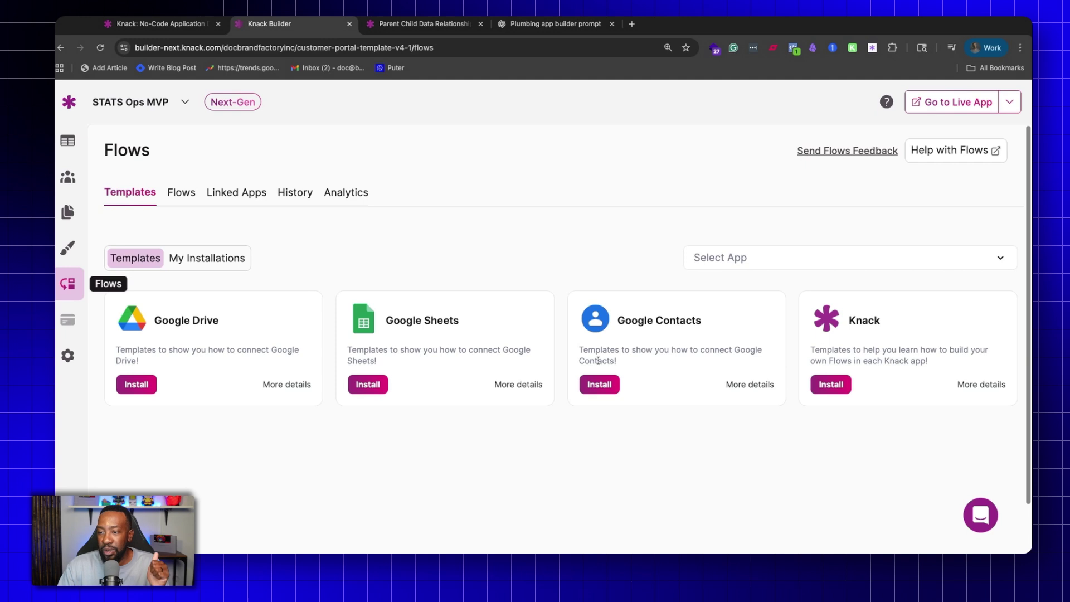
pyautogui.click(183, 258)
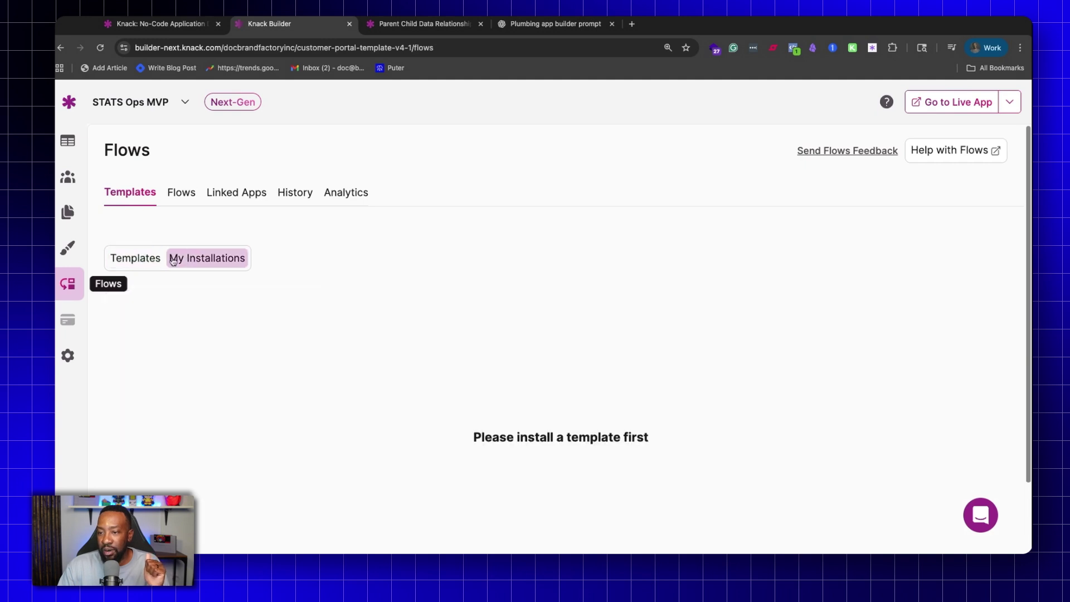
pyautogui.click(135, 258)
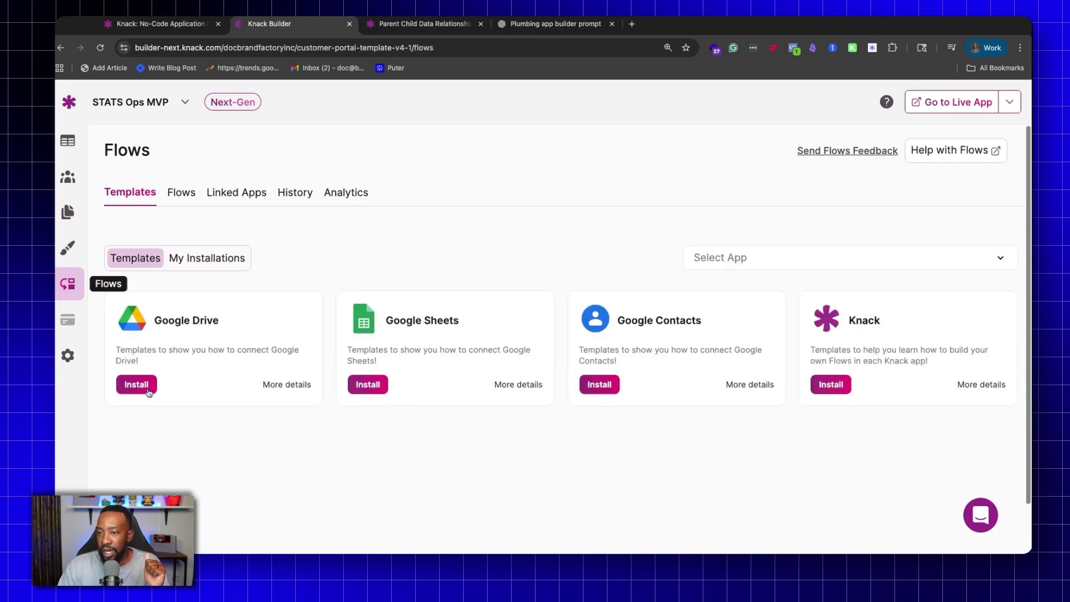
# Step: Return to the STATS Ops MVP flows and create a new flow from scratch
pyautogui.click(187, 193)
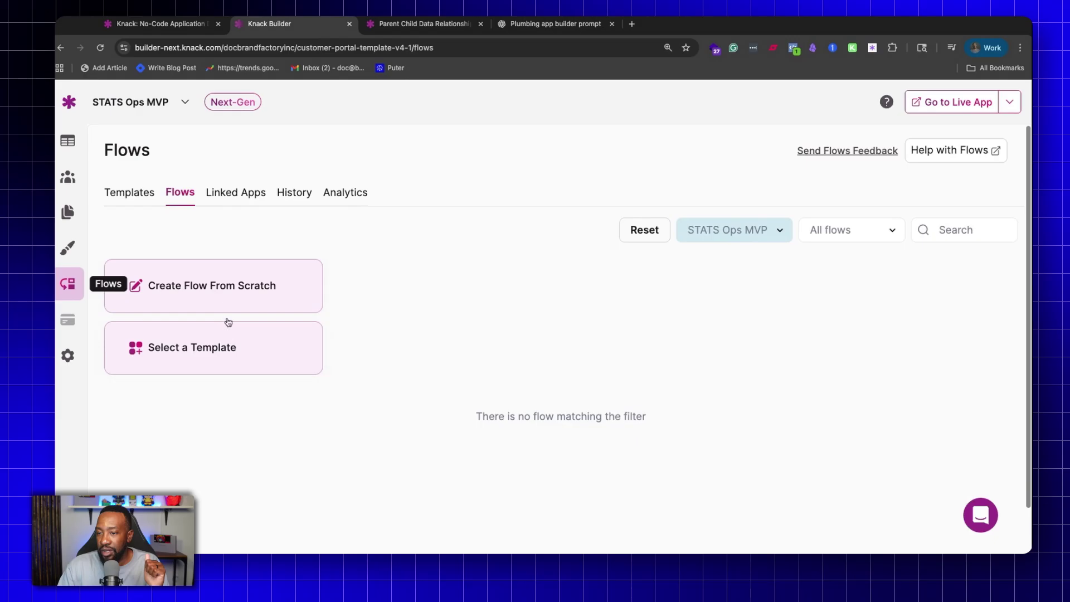
pyautogui.click(231, 285)
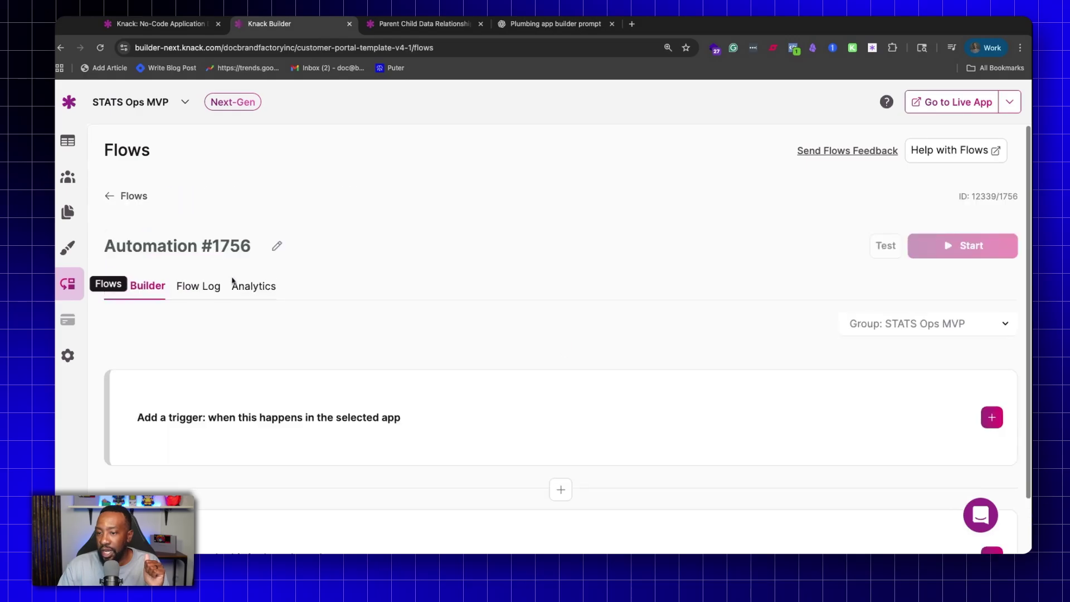
pyautogui.scroll(-3, 449, 399)
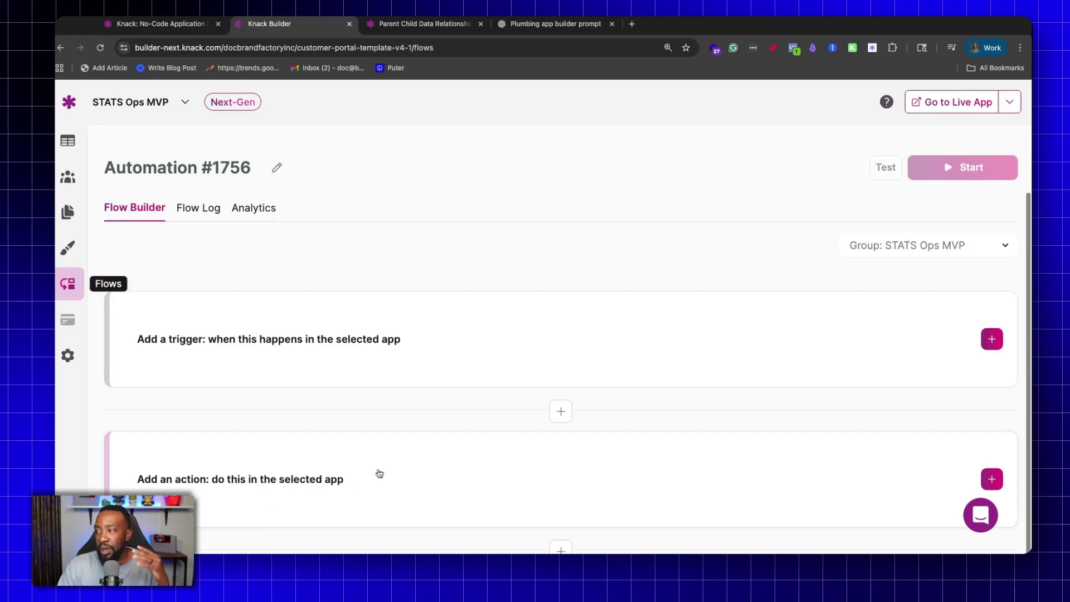
# Step: Start setting up the flow's trigger, browse the available source apps and search them for "google"
pyautogui.click(987, 338)
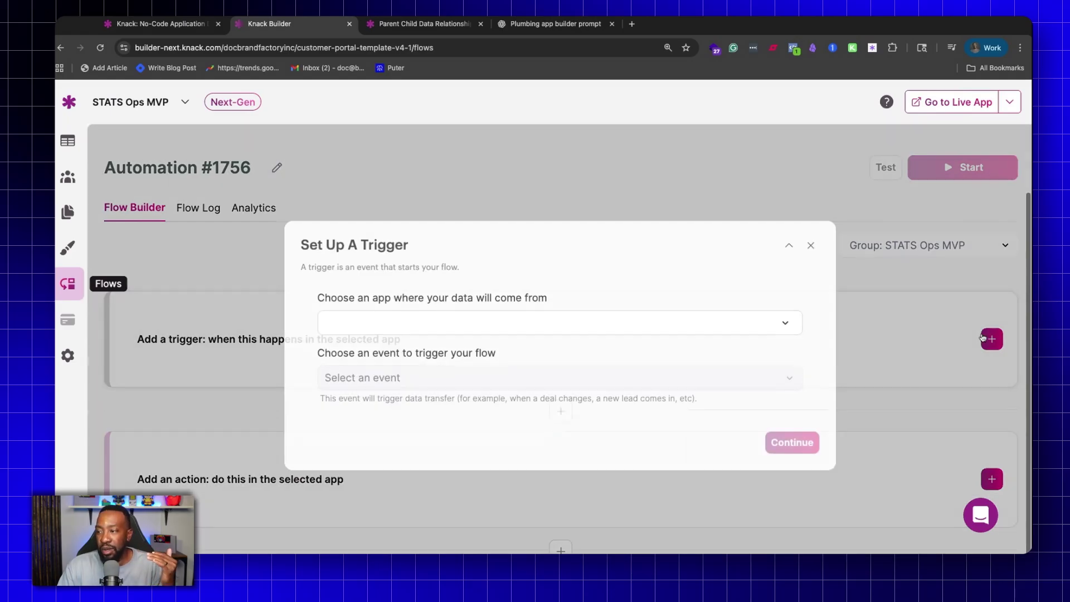
pyautogui.click(474, 325)
pyautogui.scroll(-10, 404, 502)
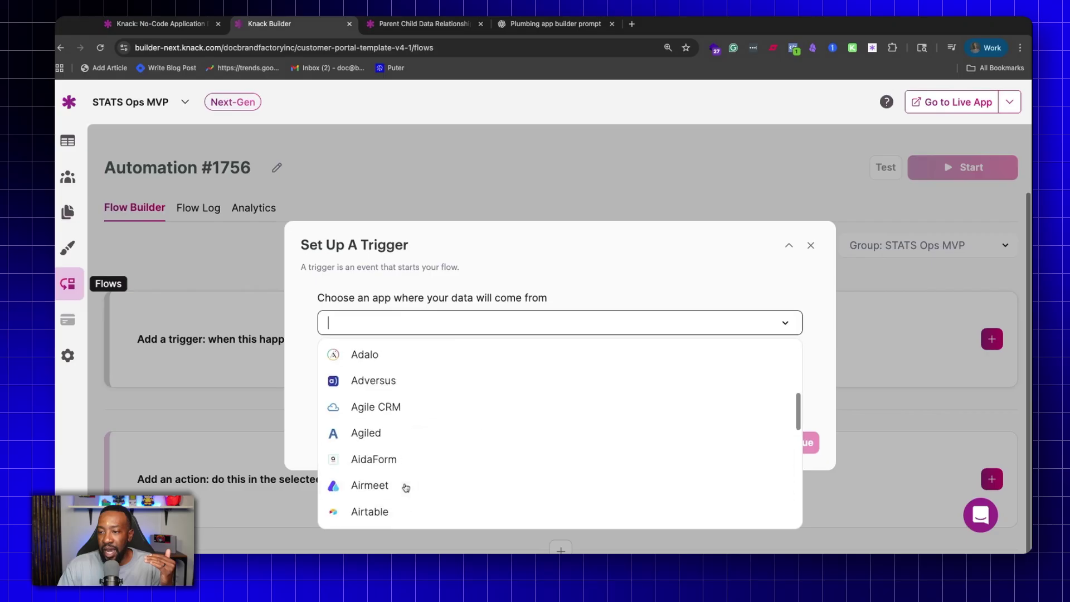
pyautogui.scroll(10, 405, 432)
pyautogui.scroll(-15, 368, 441)
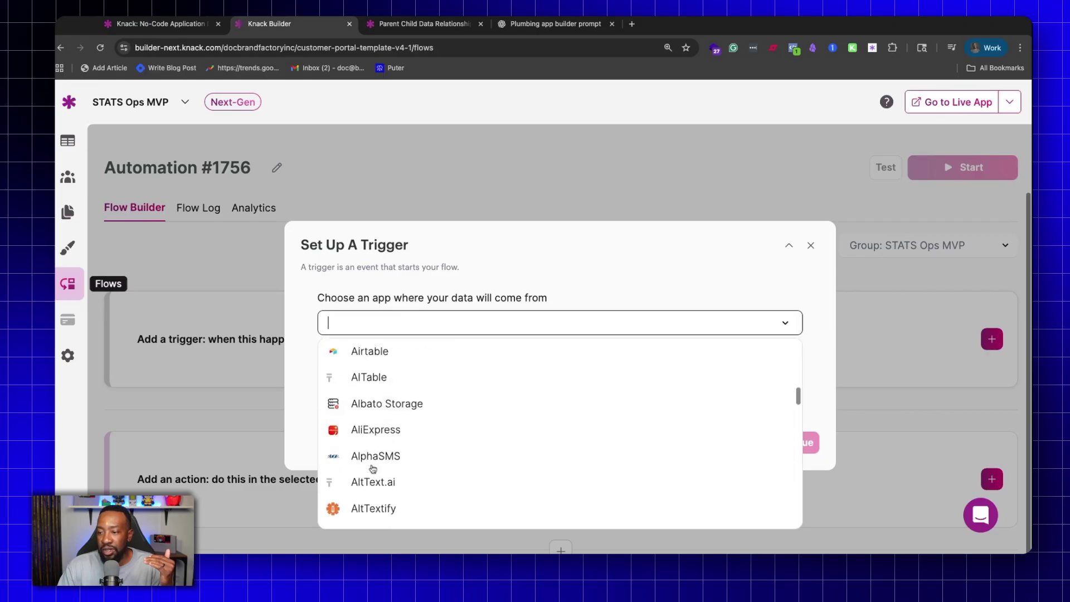
pyautogui.scroll(-15, 374, 455)
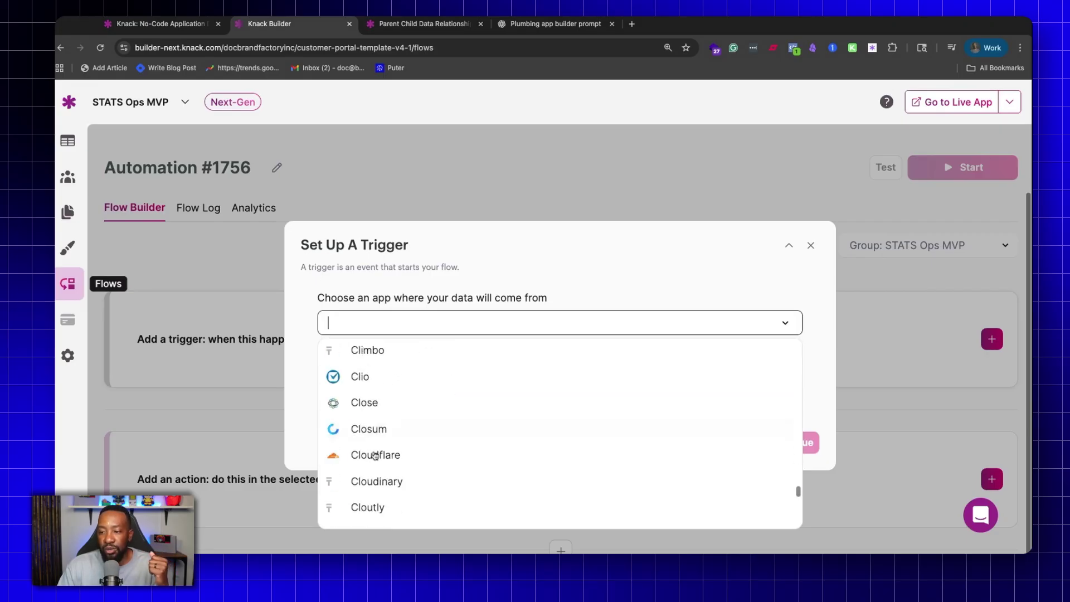
pyautogui.write('google')
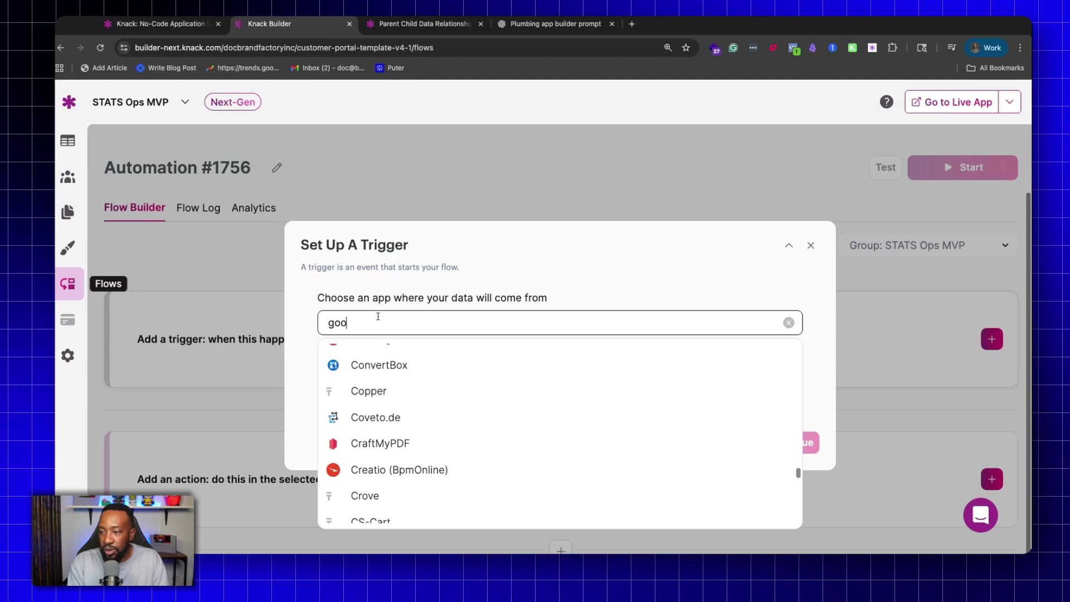